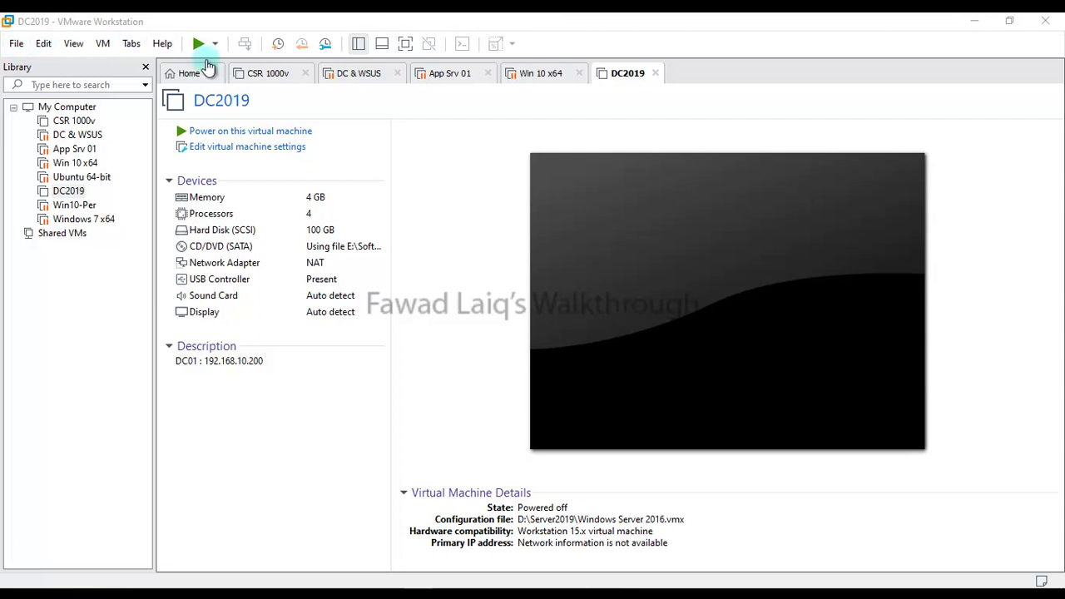
# View the VMware Workstation product version and licence information, then close it.
pyautogui.click(162, 44)
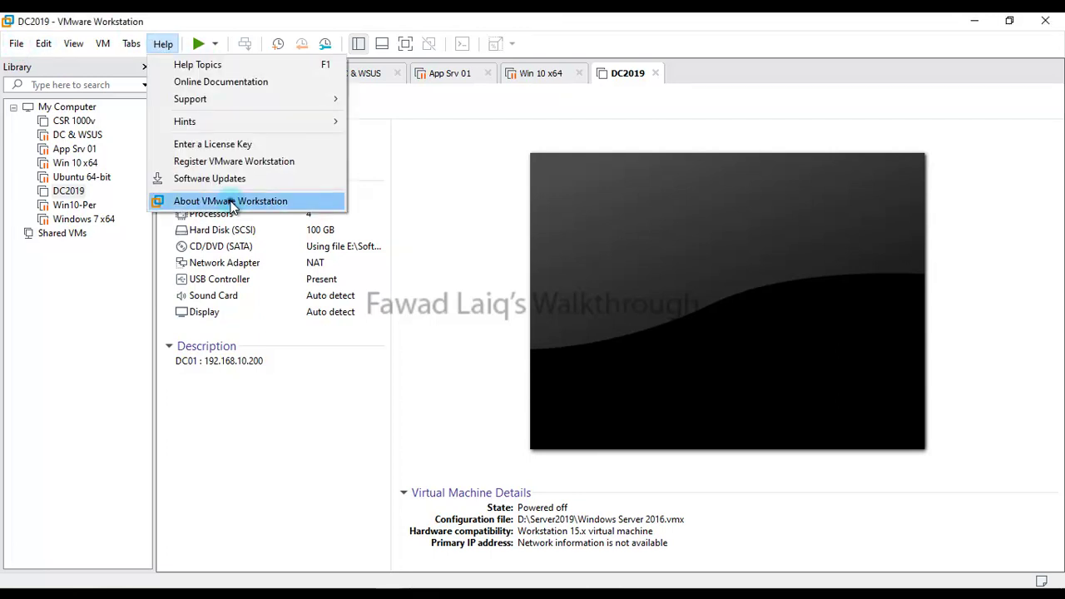
pyautogui.click(231, 201)
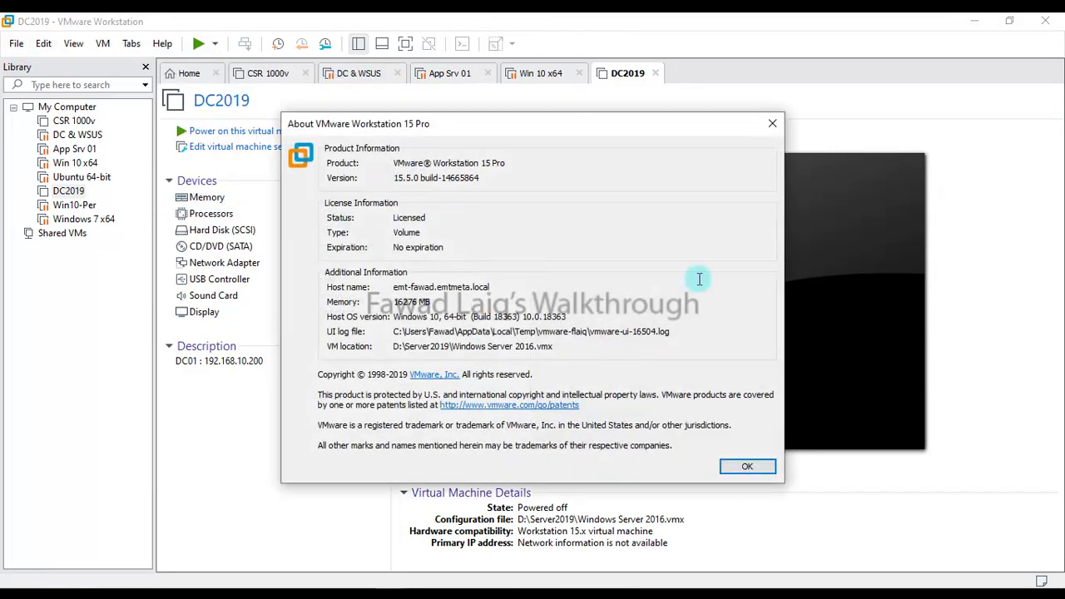
pyautogui.click(770, 126)
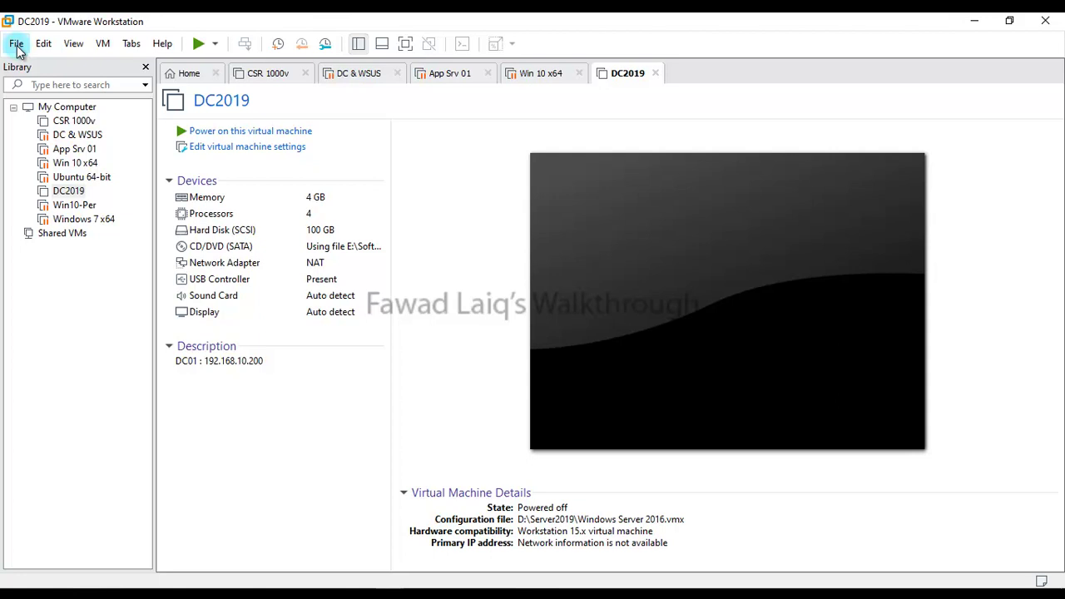
# Start a Custom new virtual machine with Workstation 15.x compatibility, installing the OS later.
pyautogui.click(17, 45)
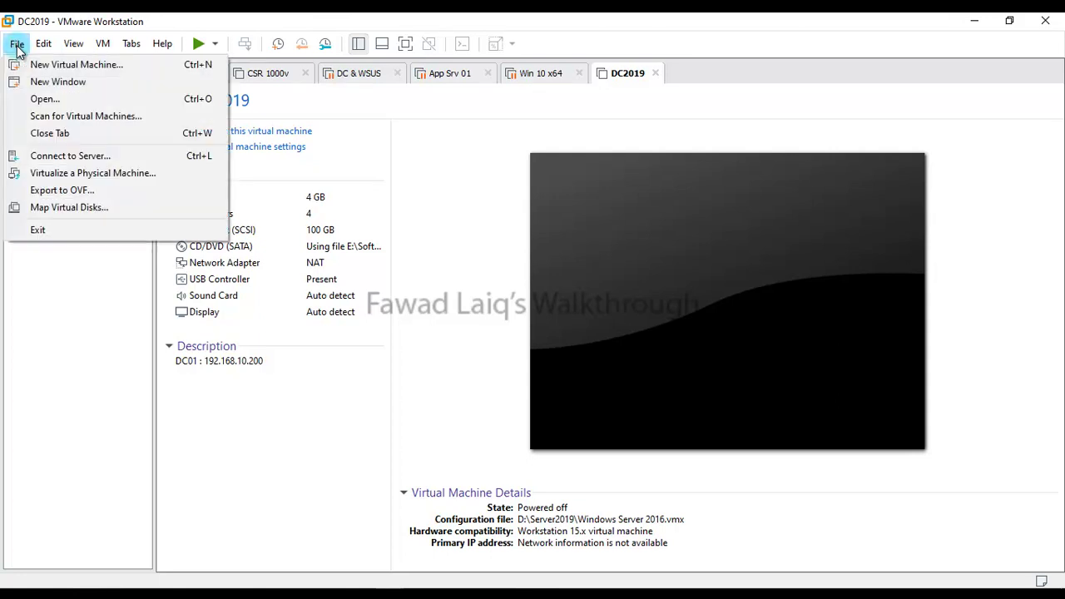
pyautogui.click(100, 64)
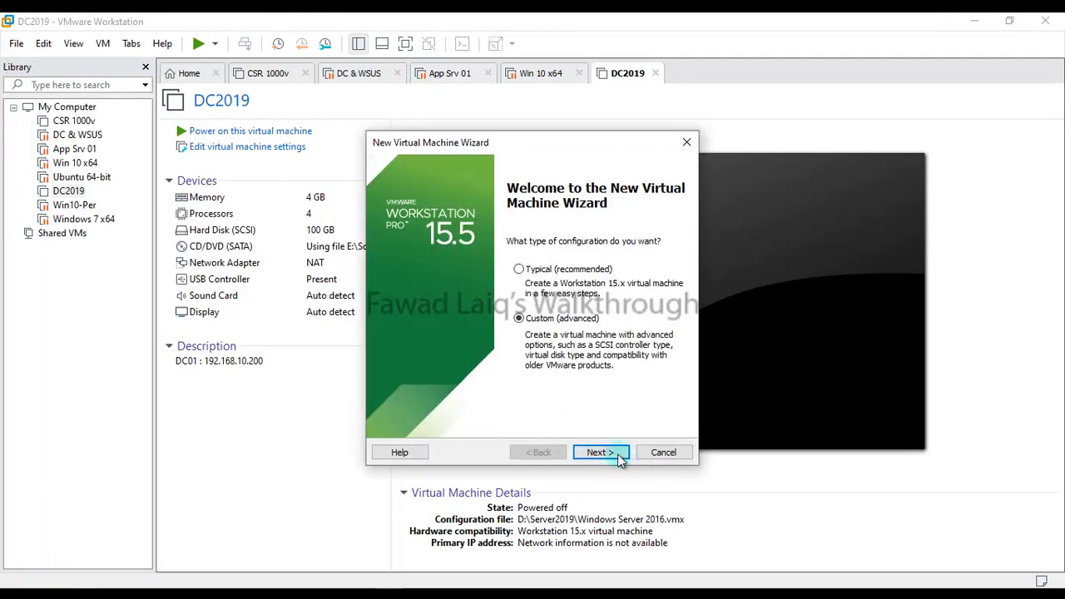
pyautogui.click(608, 449)
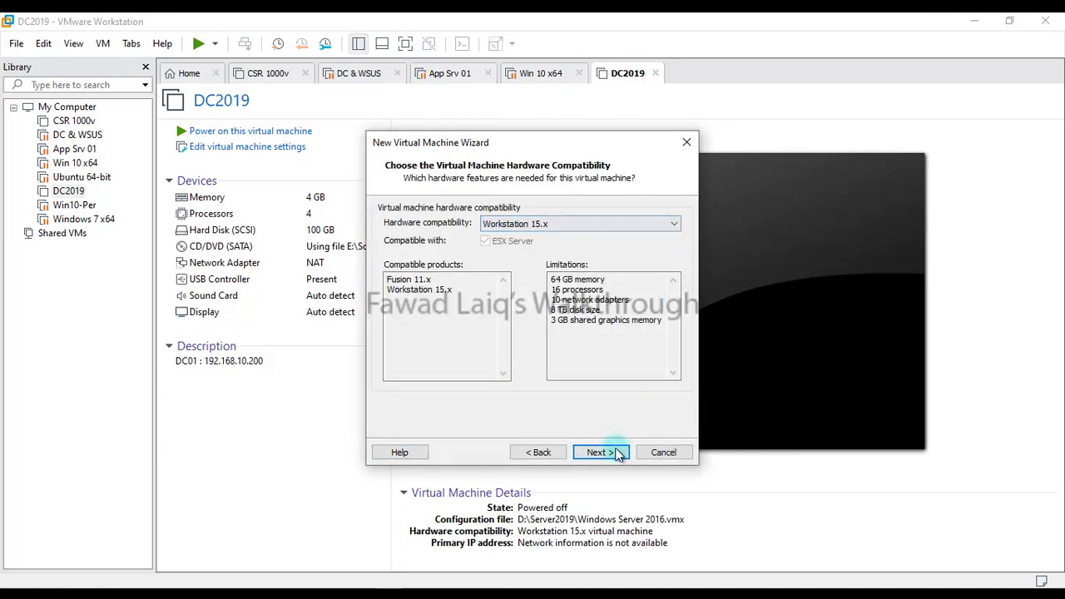
pyautogui.click(613, 452)
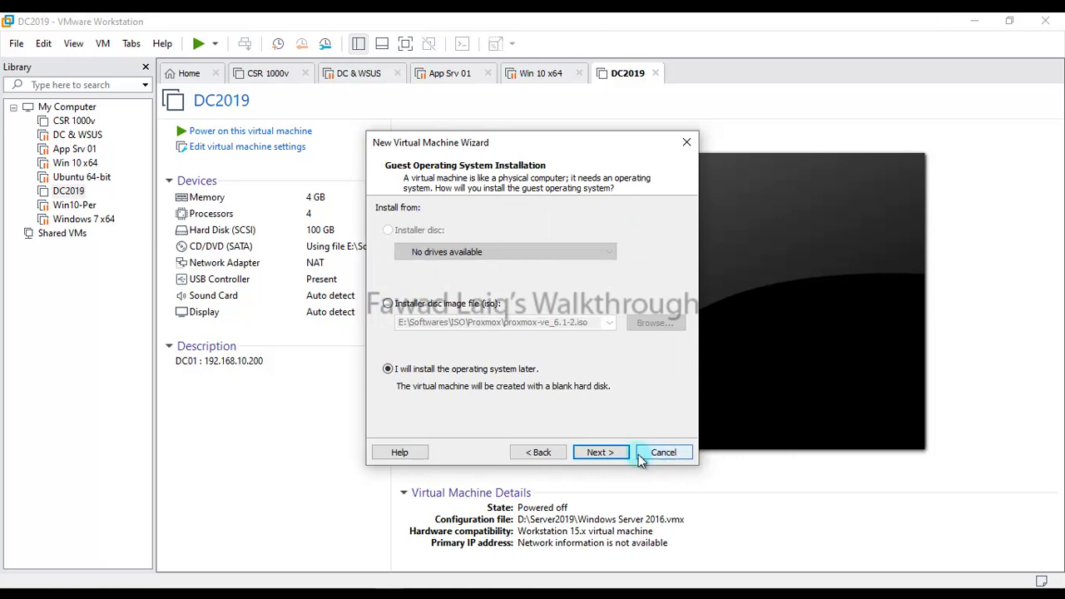
pyautogui.click(608, 451)
# Set the guest OS to Linux, version Other Linux 5.x or later kernel 64-bit.
pyautogui.click(382, 238)
pyautogui.click(657, 306)
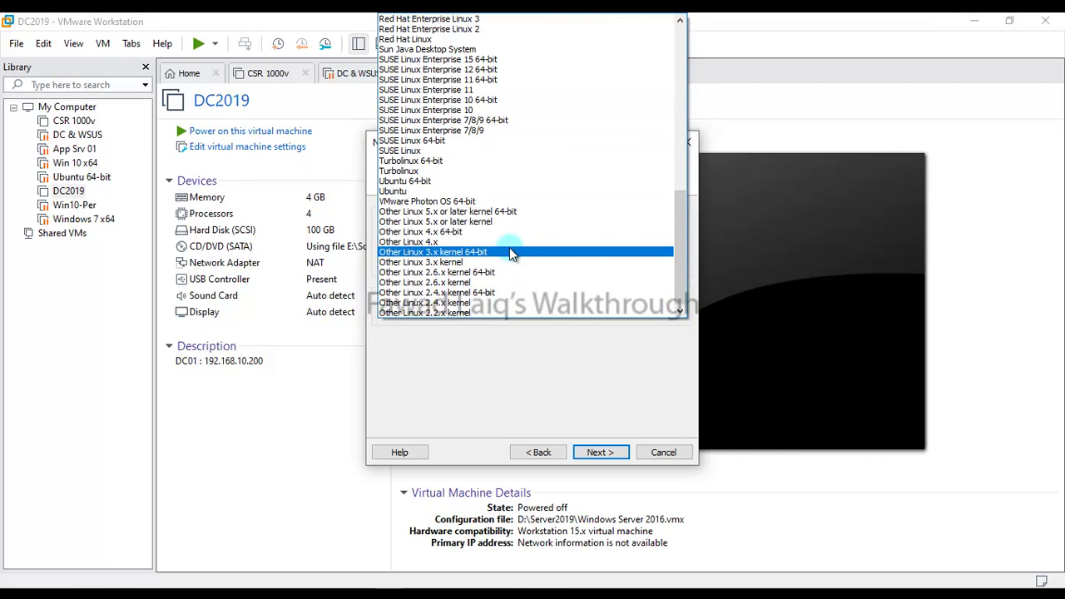
pyautogui.scroll(16, 512, 254)
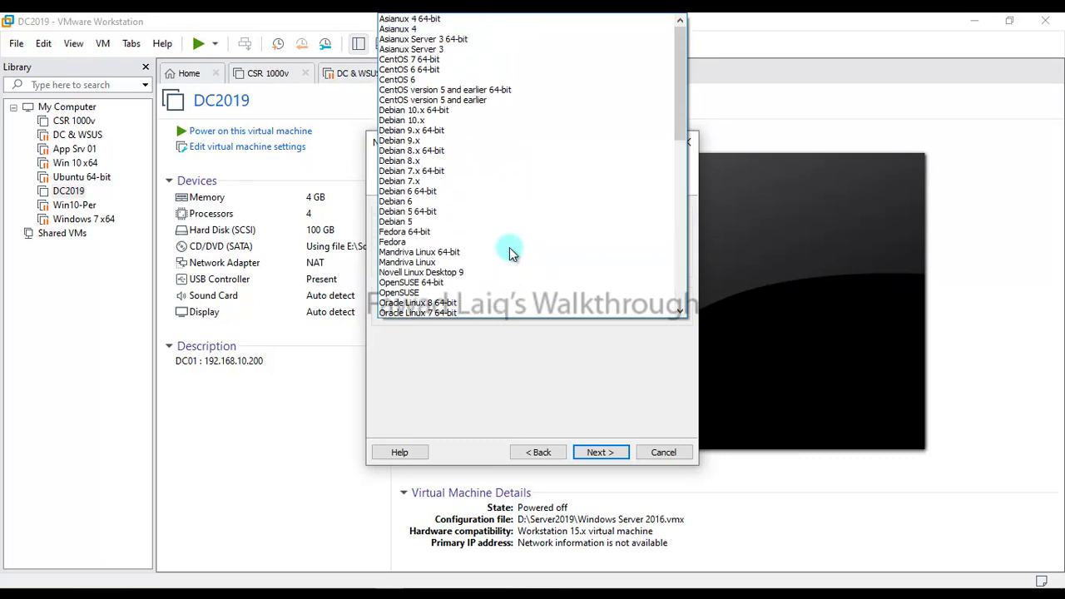
pyautogui.scroll(-15, 509, 251)
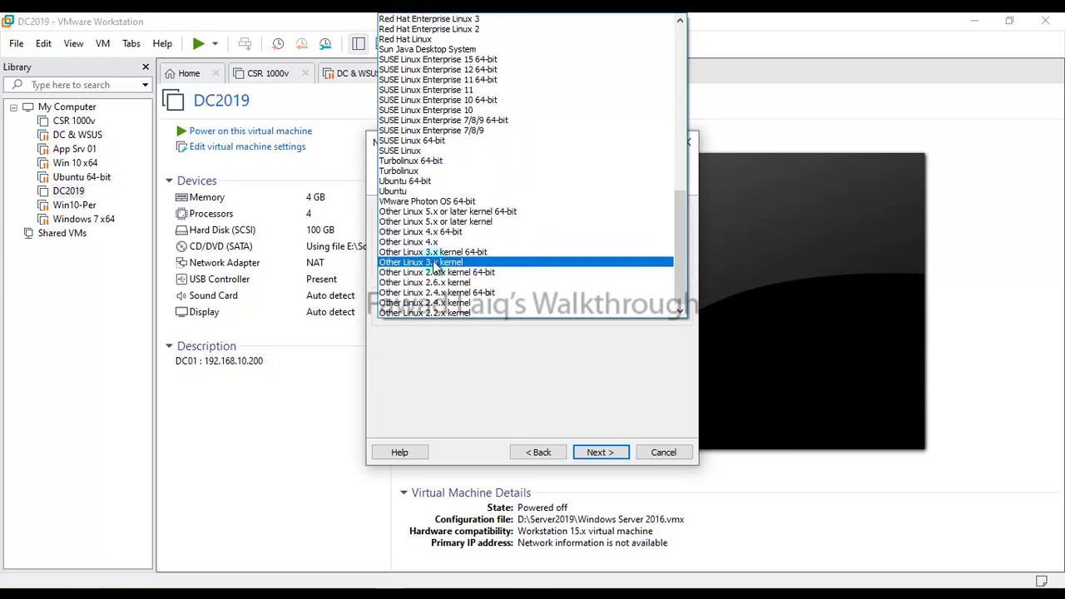
pyautogui.click(438, 213)
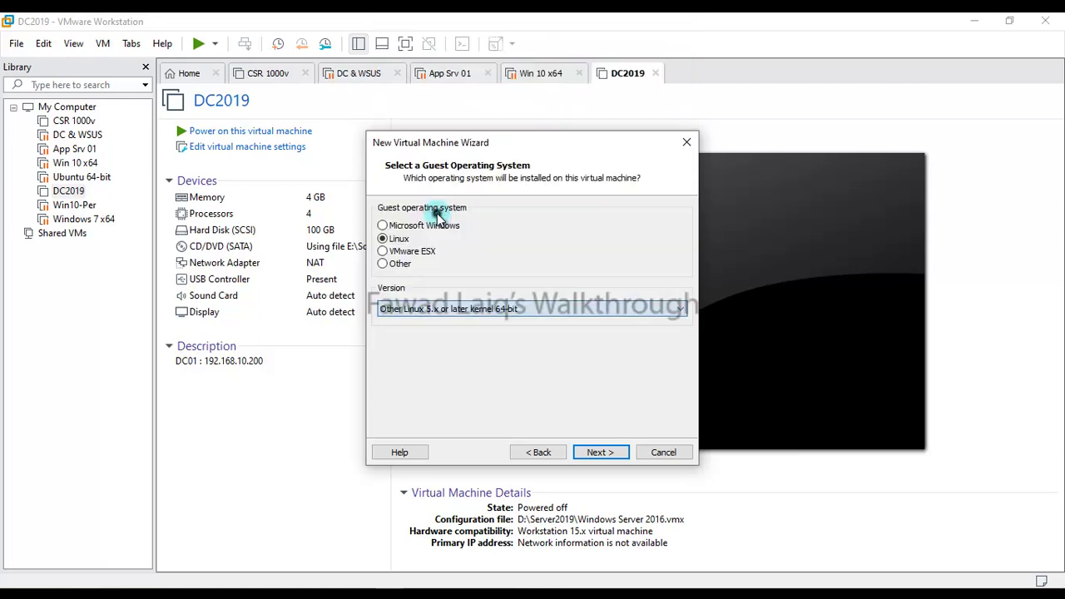
# Name the VM Linux Mint and store it in the D:\Linux Mint folder.
pyautogui.click(600, 453)
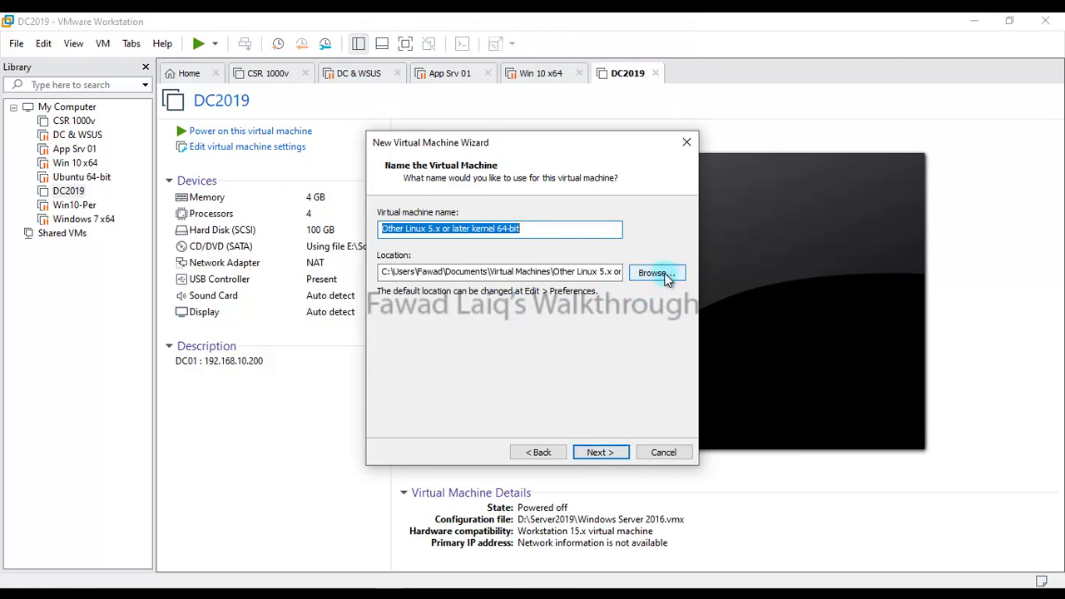
pyautogui.click(665, 278)
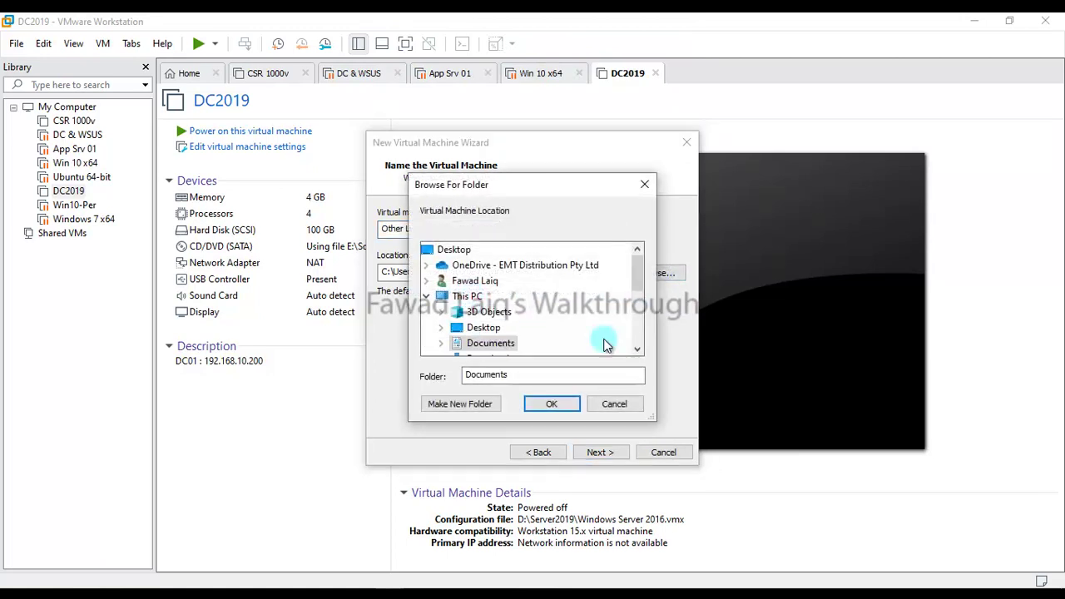
pyautogui.moveTo(633, 279); pyautogui.dragTo(644, 345)
pyautogui.click(441, 280)
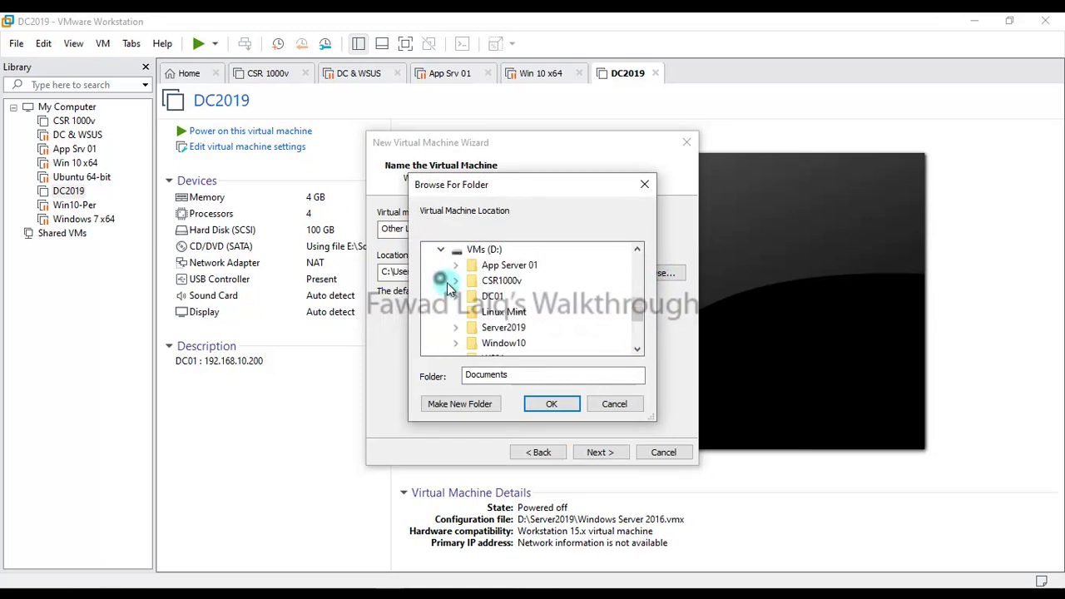
pyautogui.click(502, 312)
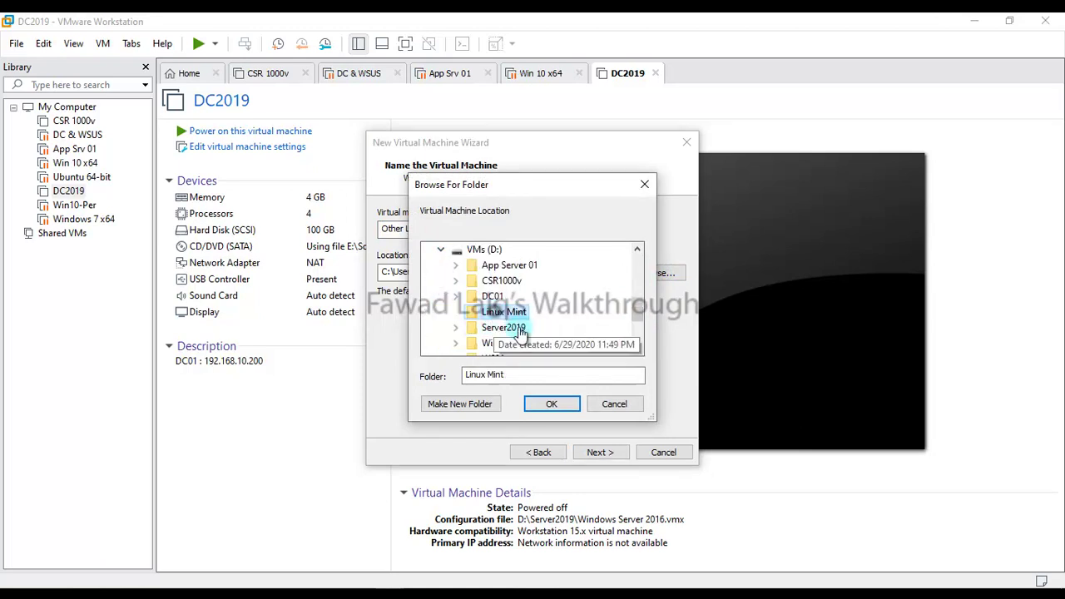
pyautogui.click(555, 405)
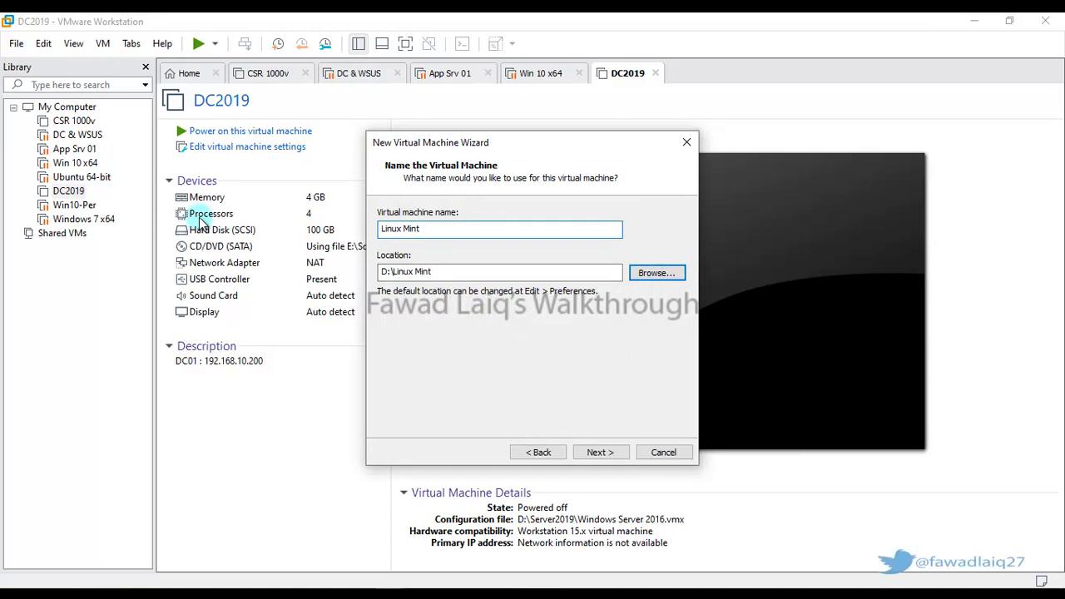
pyautogui.click(614, 453)
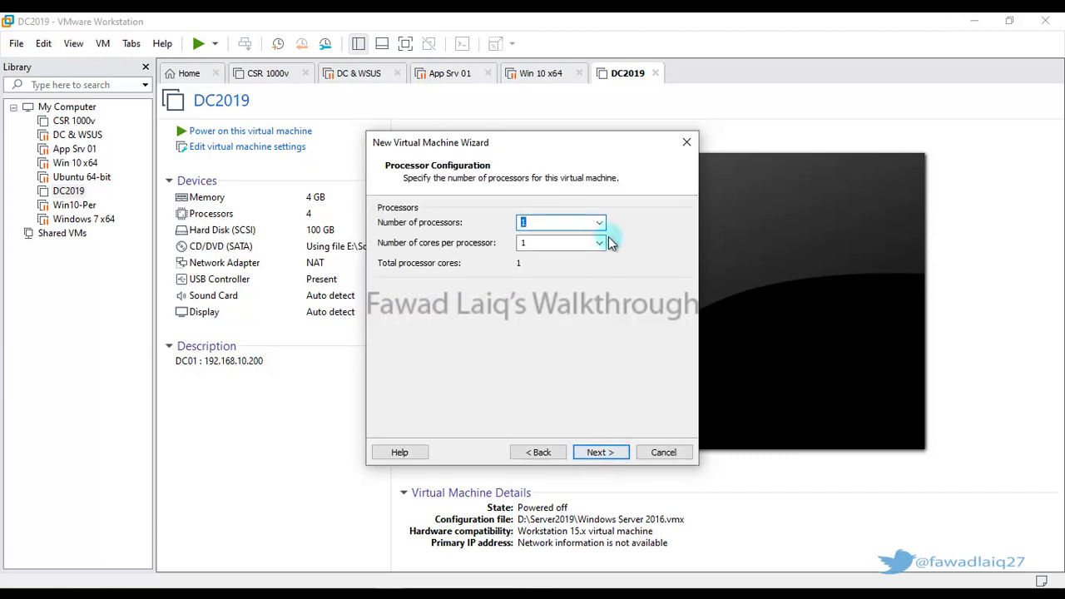
# Give the VM 2 processors with 2 cores per processor.
pyautogui.click(599, 222)
pyautogui.click(550, 243)
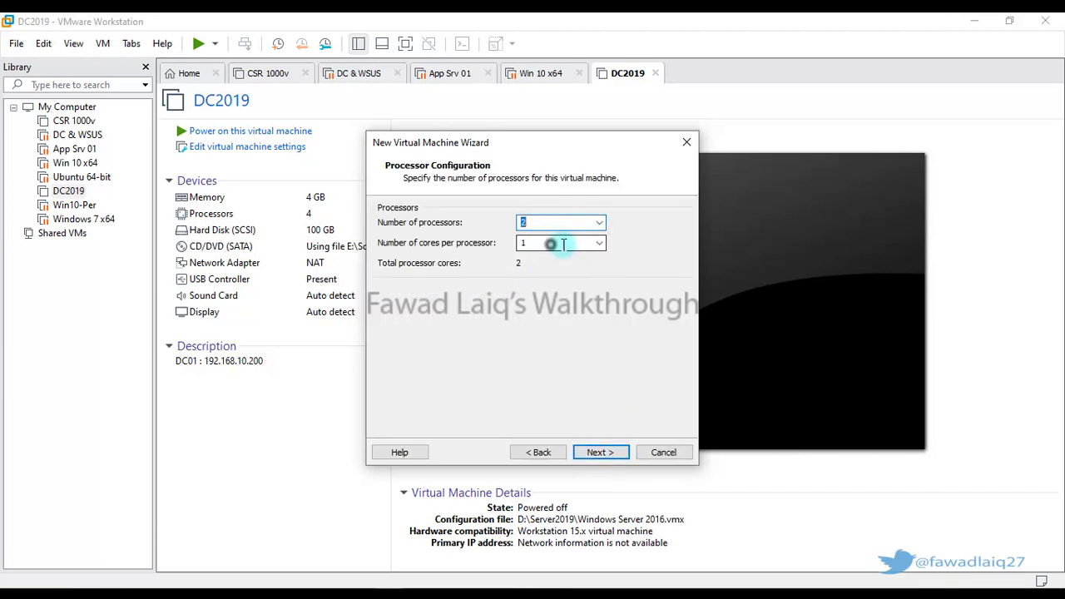
pyautogui.click(599, 243)
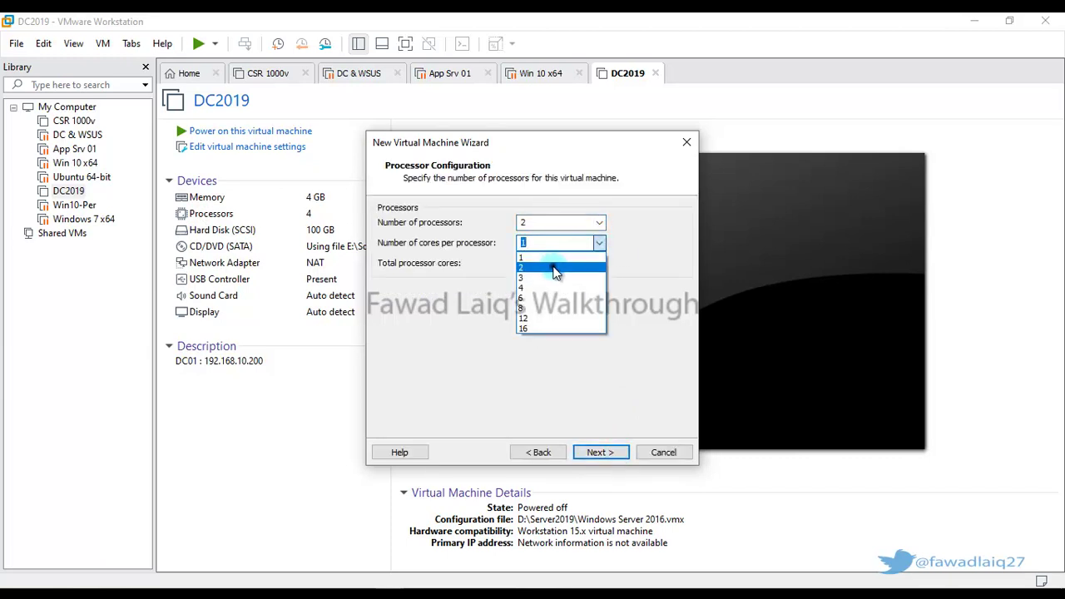
pyautogui.click(554, 268)
# Allocate 4 GB of memory and keep NAT, LSI Logic and SCSI defaults.
pyautogui.click(604, 453)
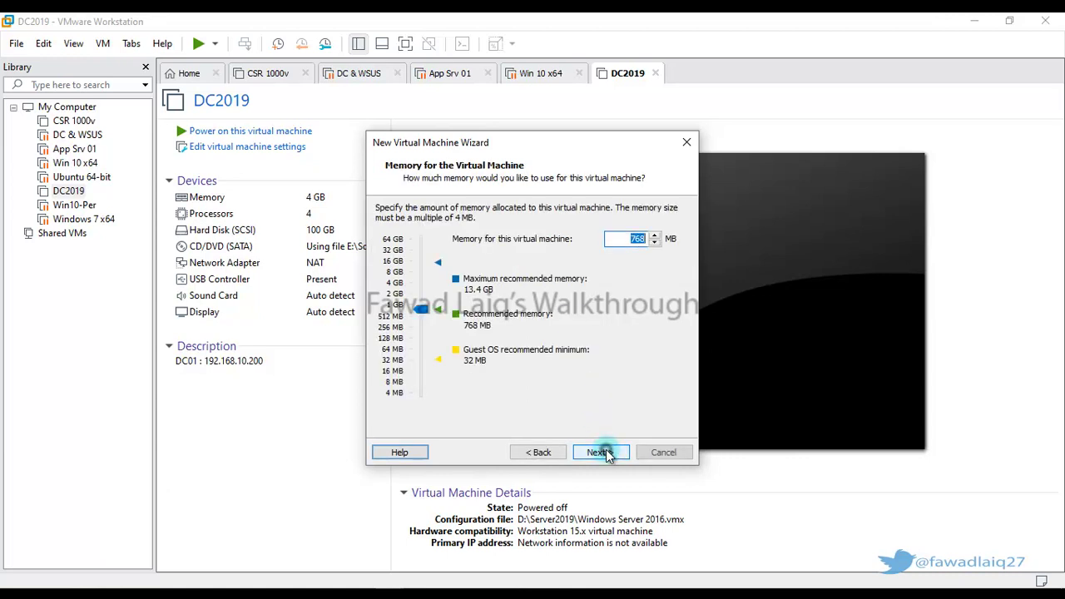
pyautogui.click(397, 284)
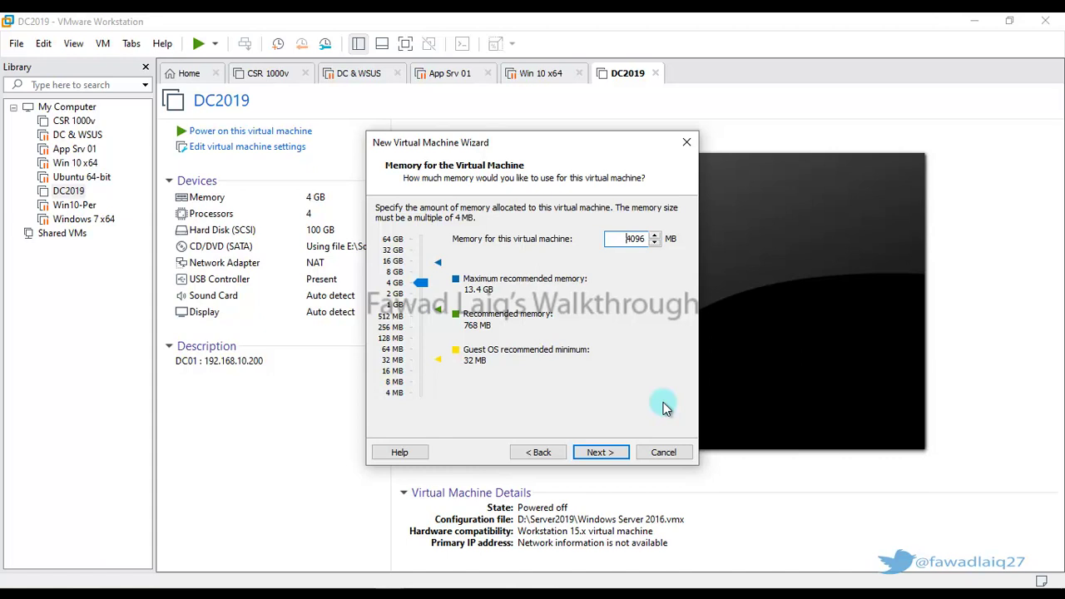
pyautogui.click(605, 454)
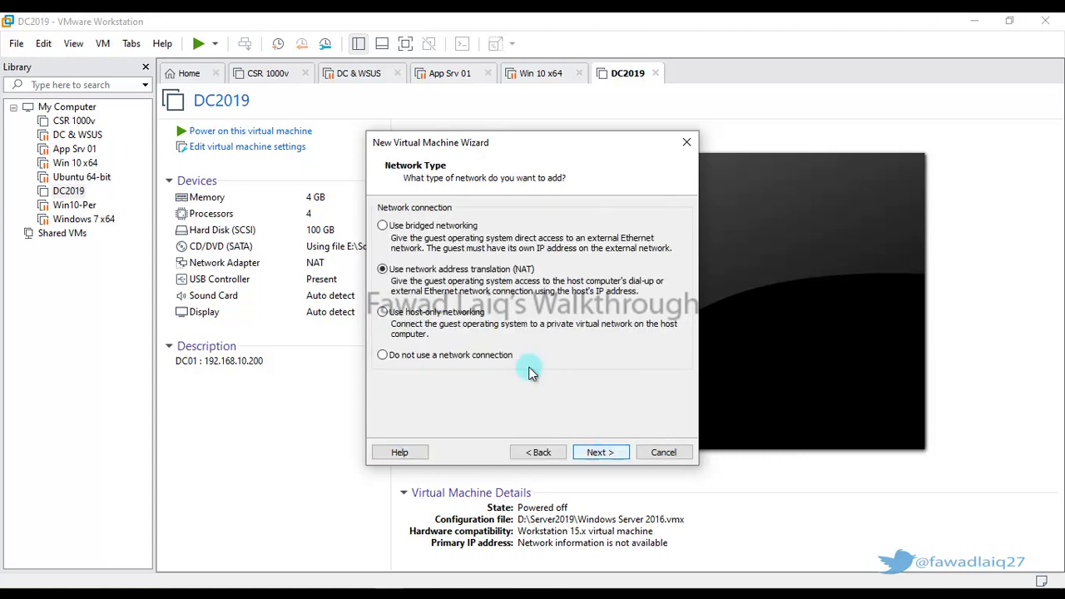
pyautogui.click(605, 453)
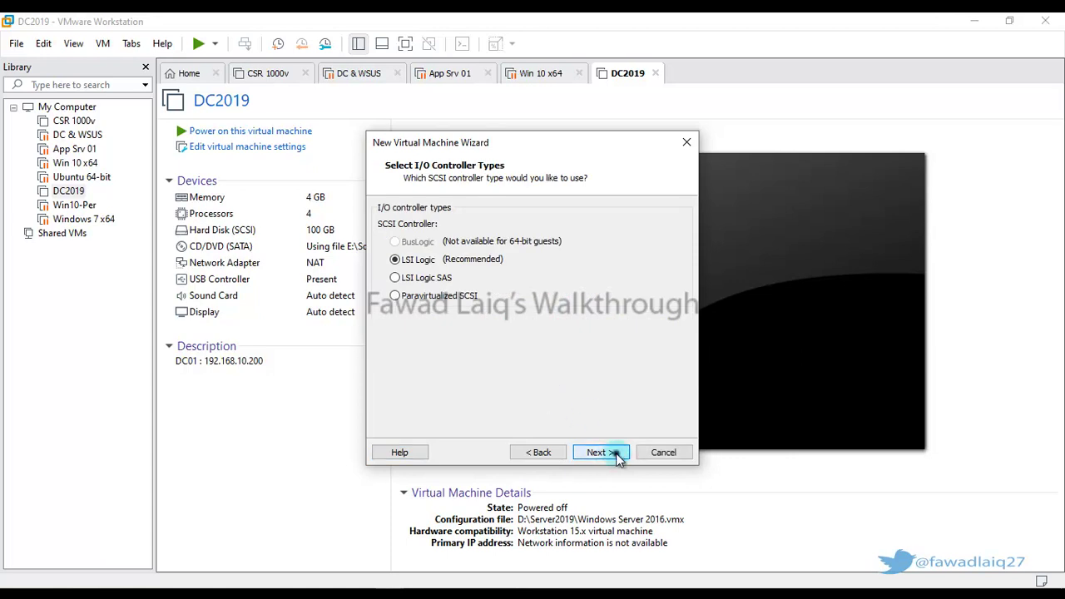
pyautogui.click(617, 457)
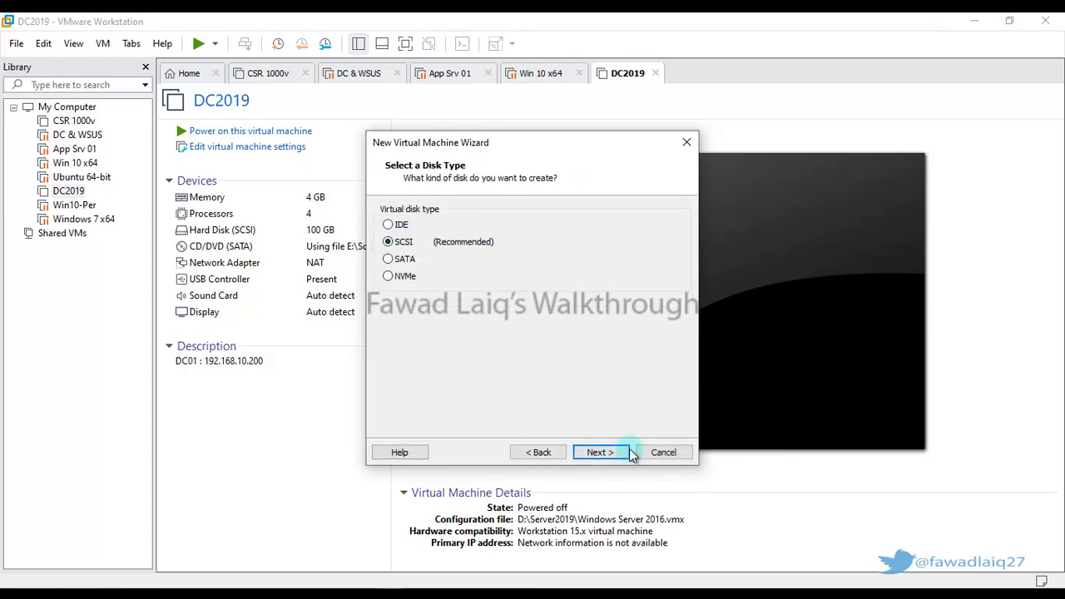
pyautogui.click(618, 455)
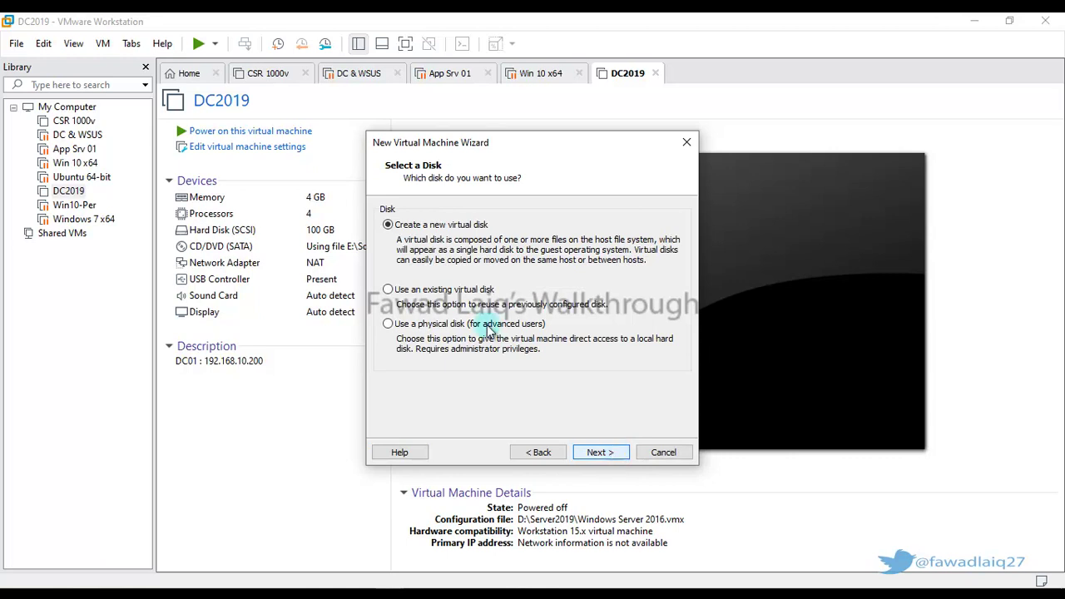
# Create a new 20 GB virtual disk stored as a single file, then customize hardware.
pyautogui.click(600, 454)
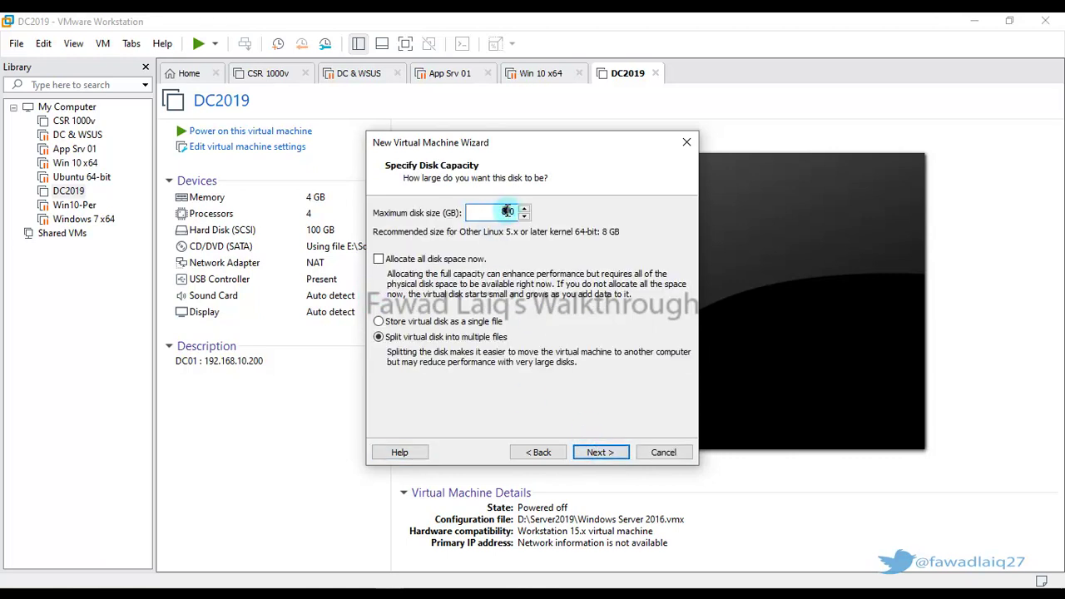
pyautogui.write('20')
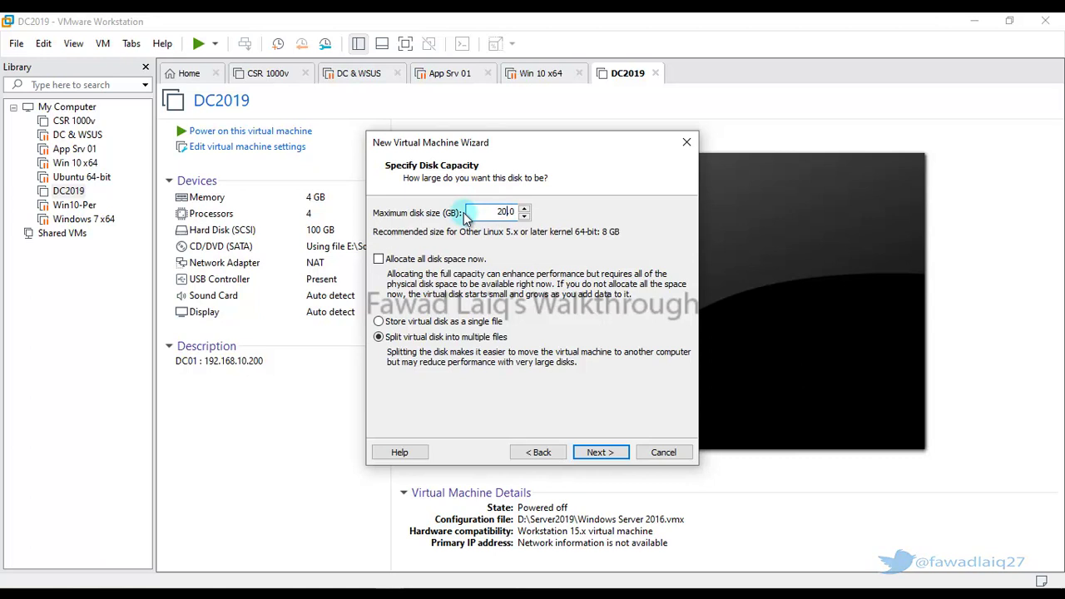
pyautogui.click(380, 322)
pyautogui.click(600, 451)
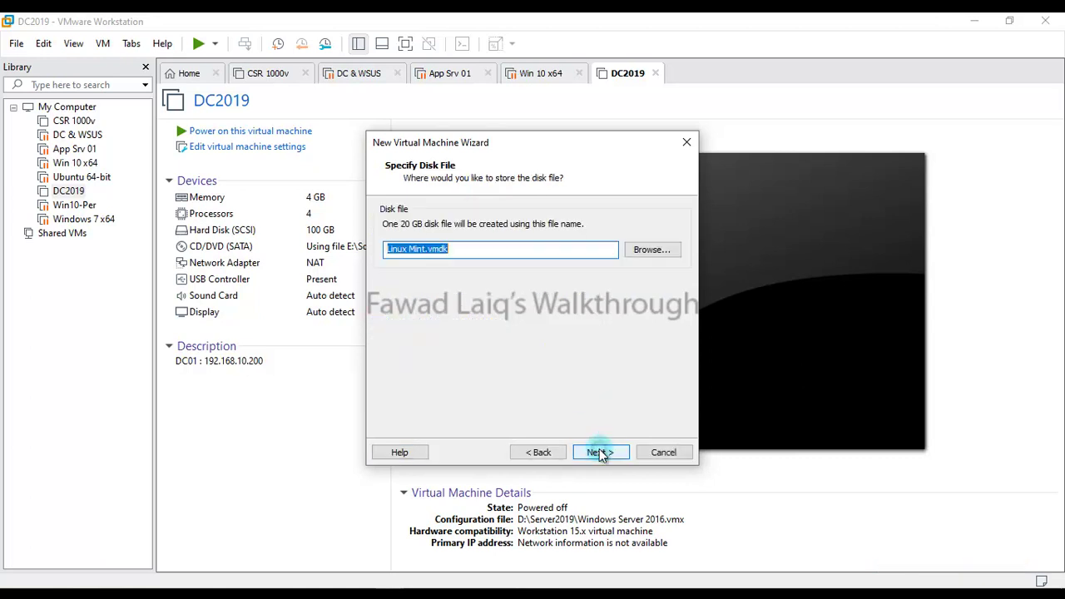
pyautogui.click(600, 452)
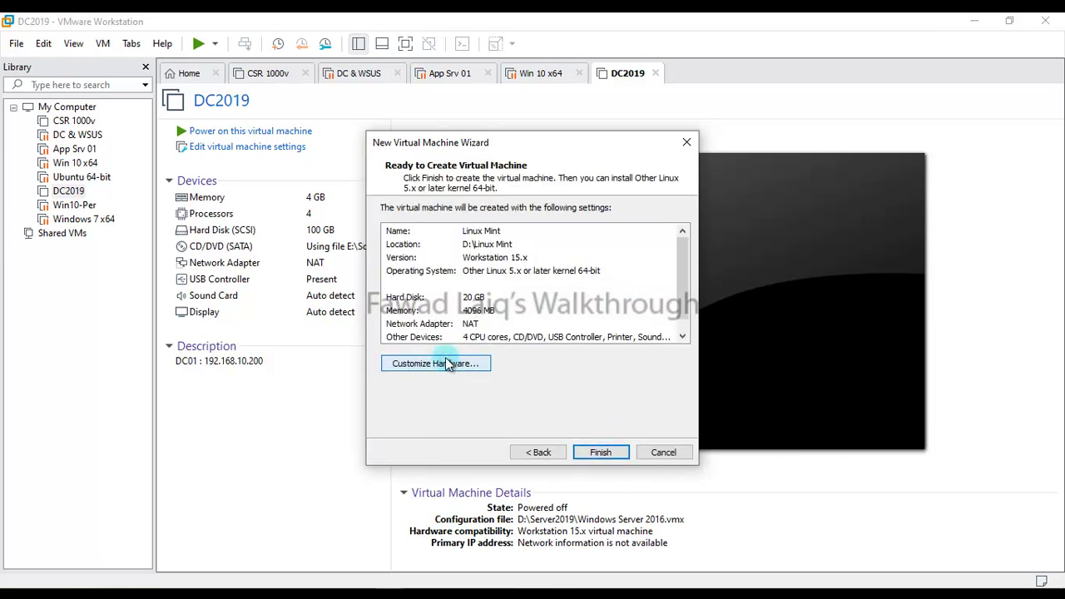
pyautogui.click(447, 363)
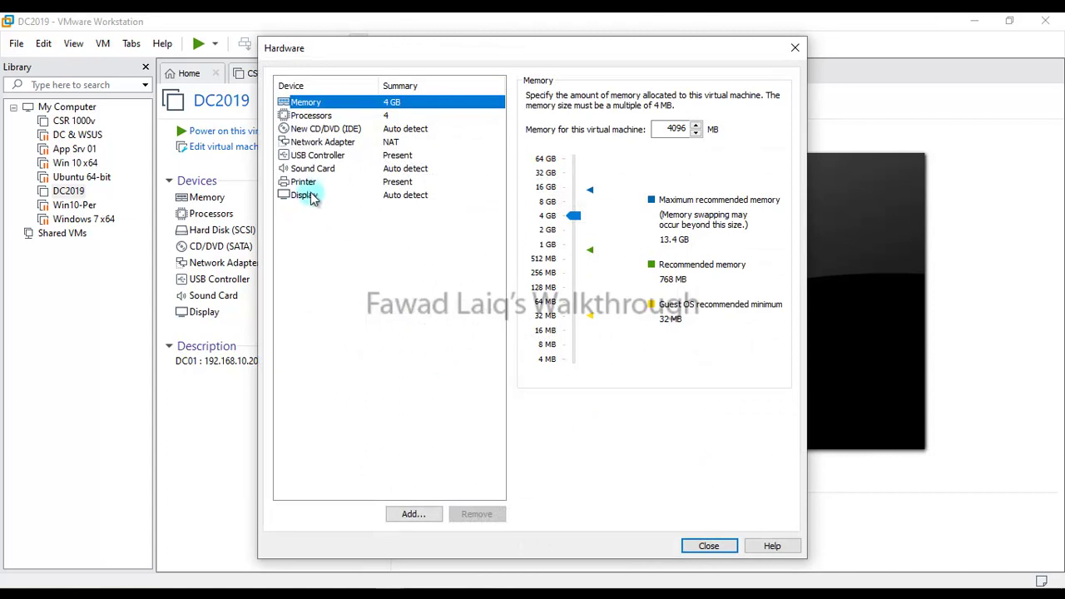
# Remove the printer and set the CD/DVD drive to linuxmint-19.3-cinnamon-64bit.iso.
pyautogui.click(304, 182)
pyautogui.click(477, 514)
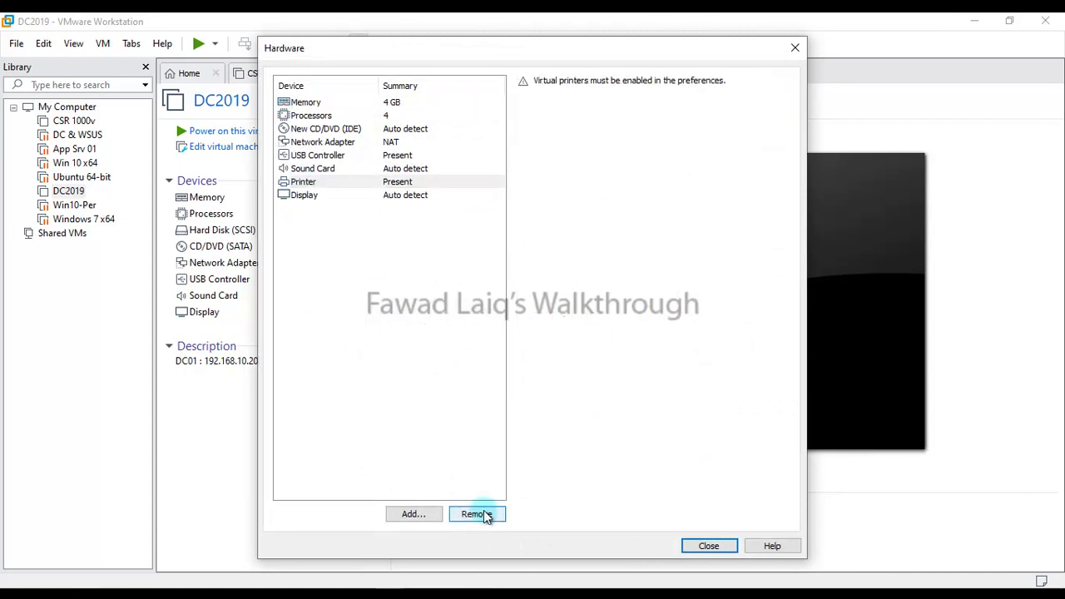
pyautogui.click(313, 129)
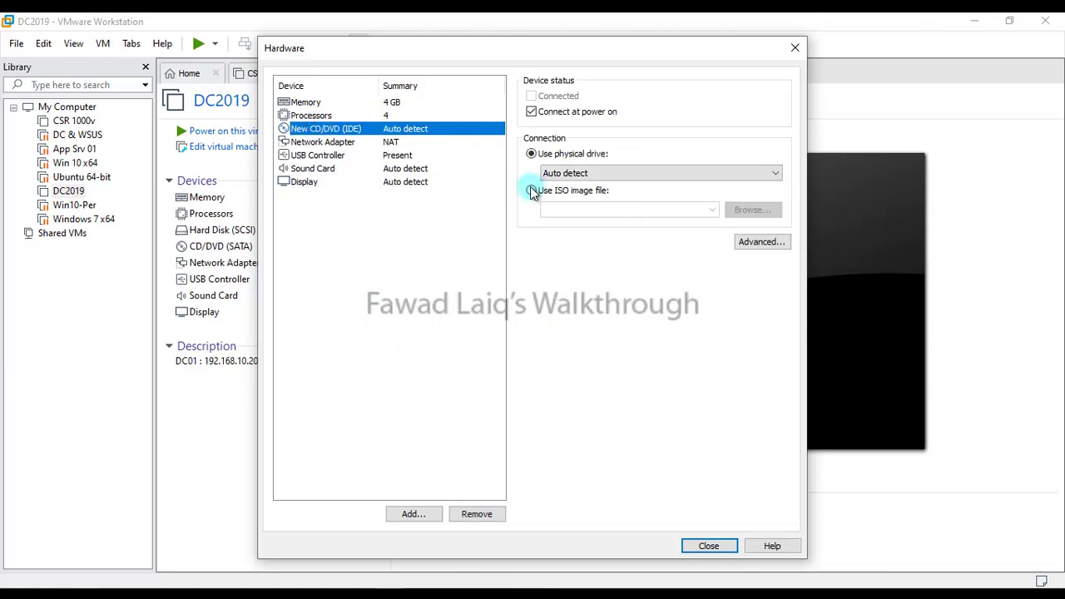
pyautogui.click(532, 191)
pyautogui.click(713, 210)
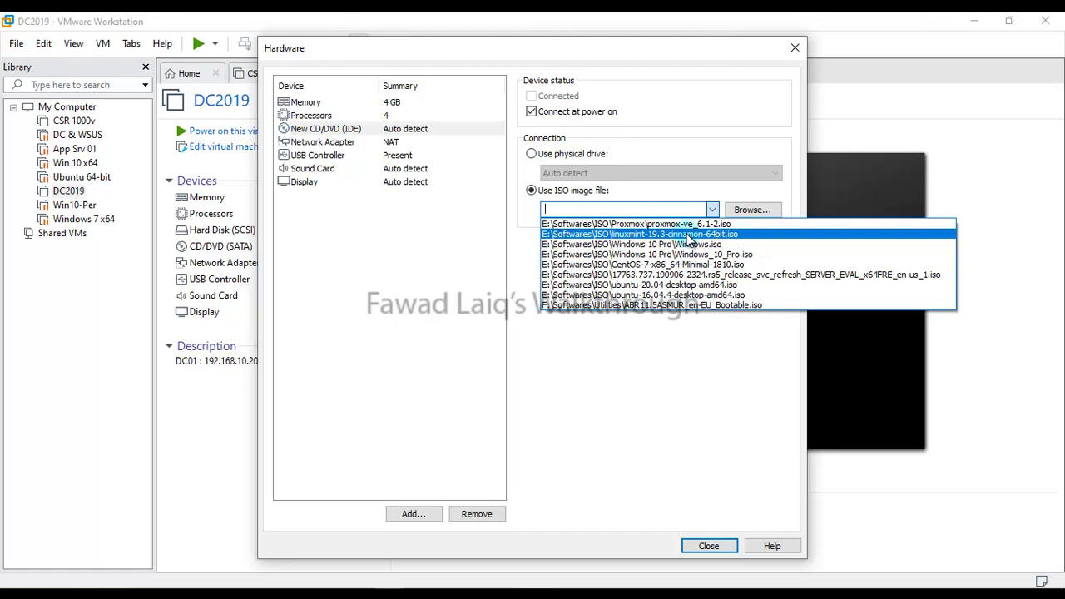
pyautogui.click(689, 235)
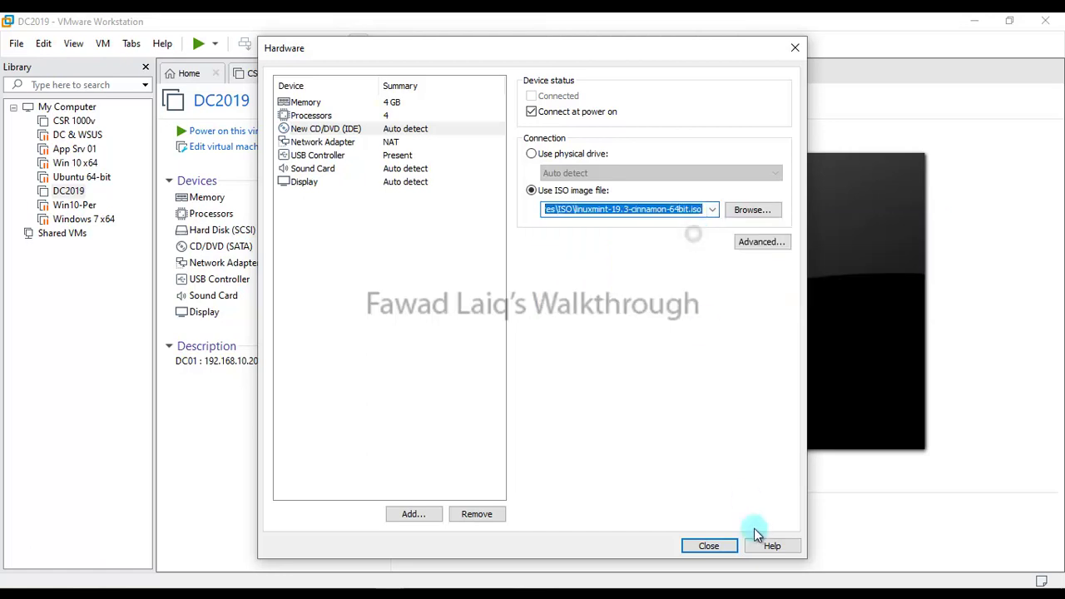
pyautogui.click(708, 547)
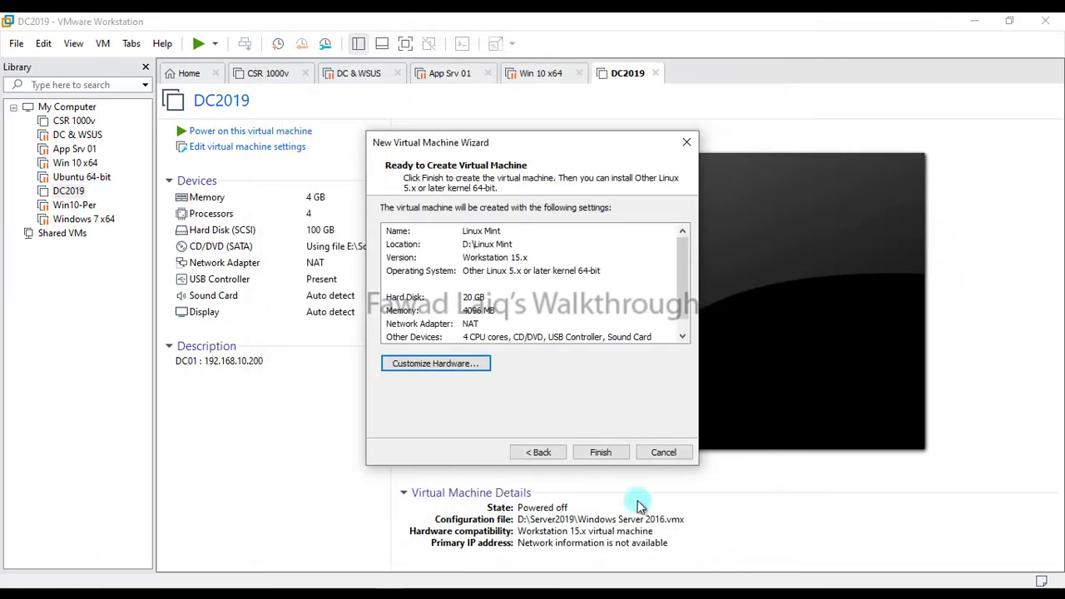
# Finish creating the Linux Mint VM, select it in the Library and power it on.
pyautogui.click(608, 453)
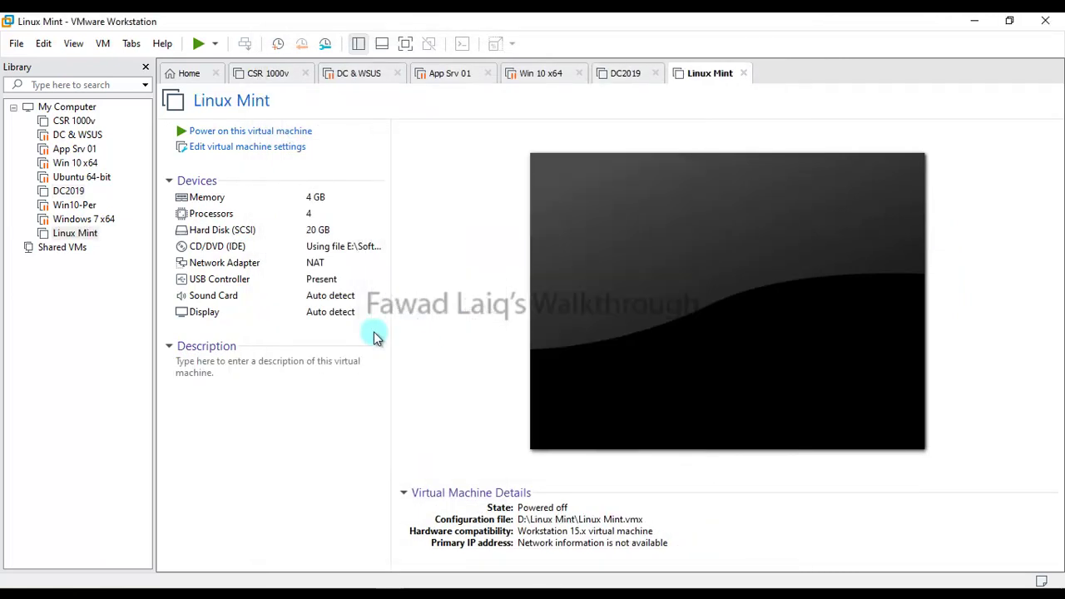
pyautogui.click(83, 234)
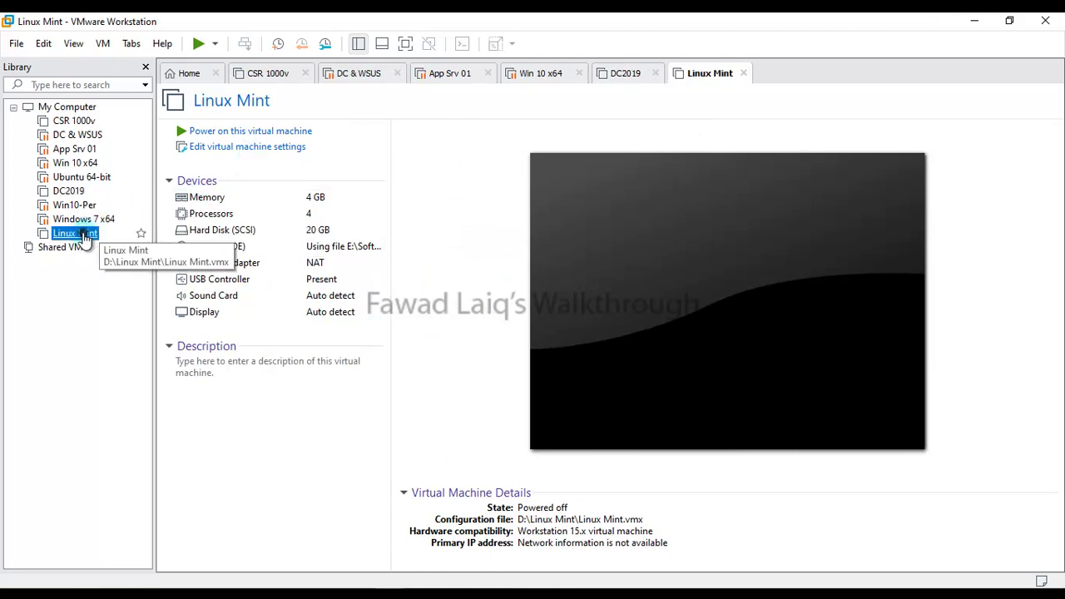
pyautogui.click(260, 133)
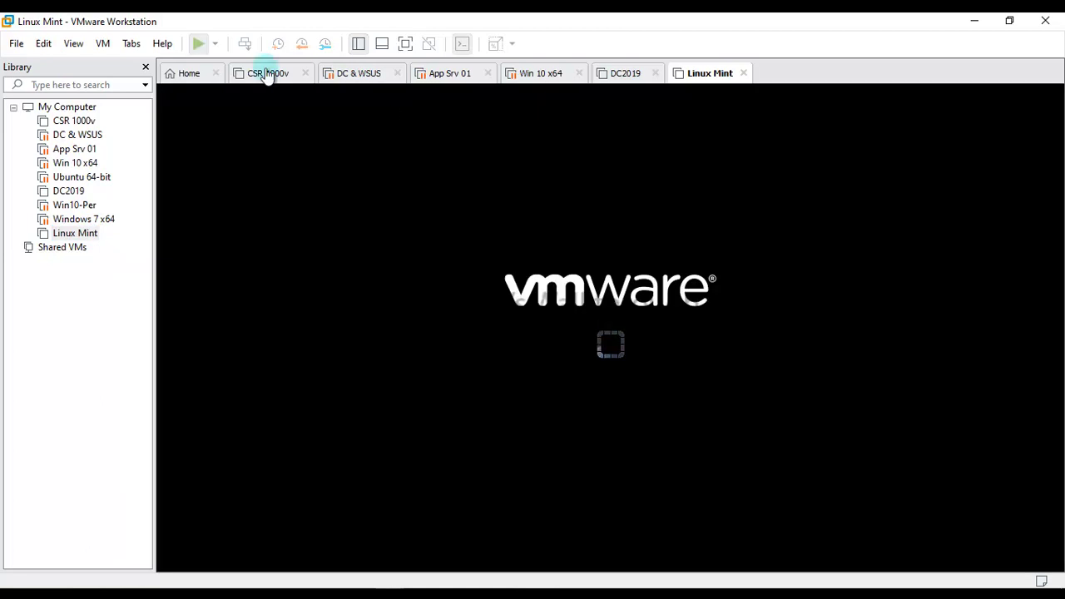
# Switch the VM to full screen and boot the Start Linux Mint menu entry.
pyautogui.click(405, 43)
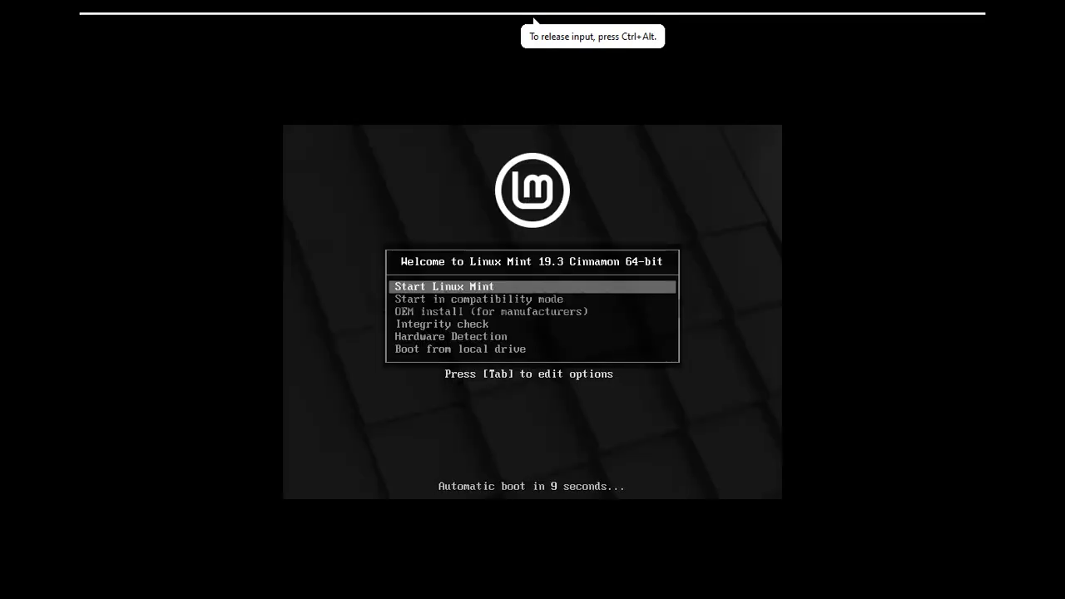
pyautogui.press('Down')
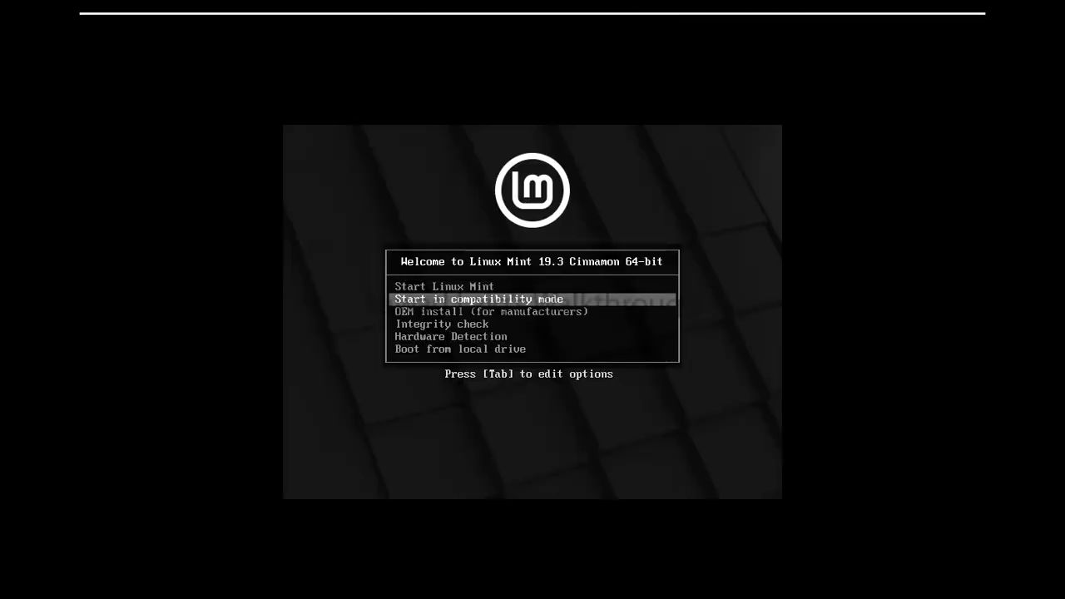
pyautogui.press('Up')
pyautogui.press('Down')
pyautogui.press('Down')
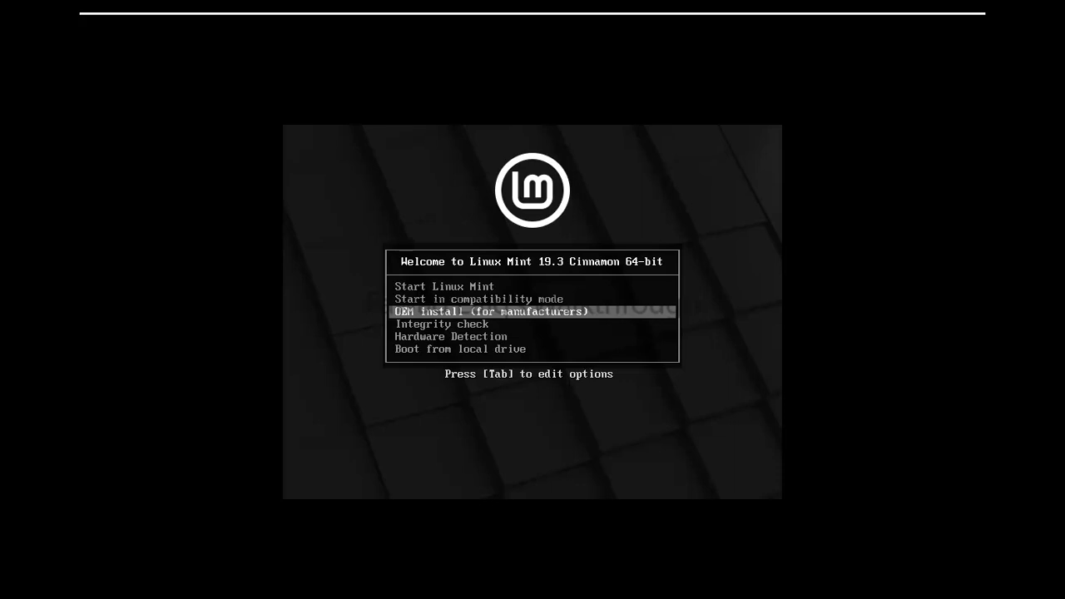
pyautogui.press('Down')
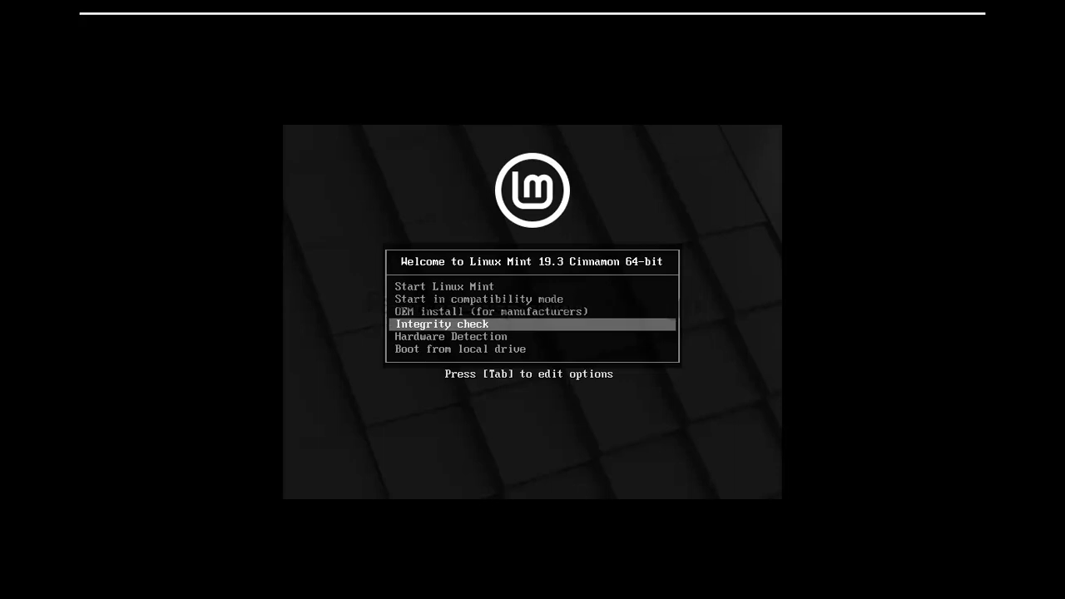
pyautogui.press('Down')
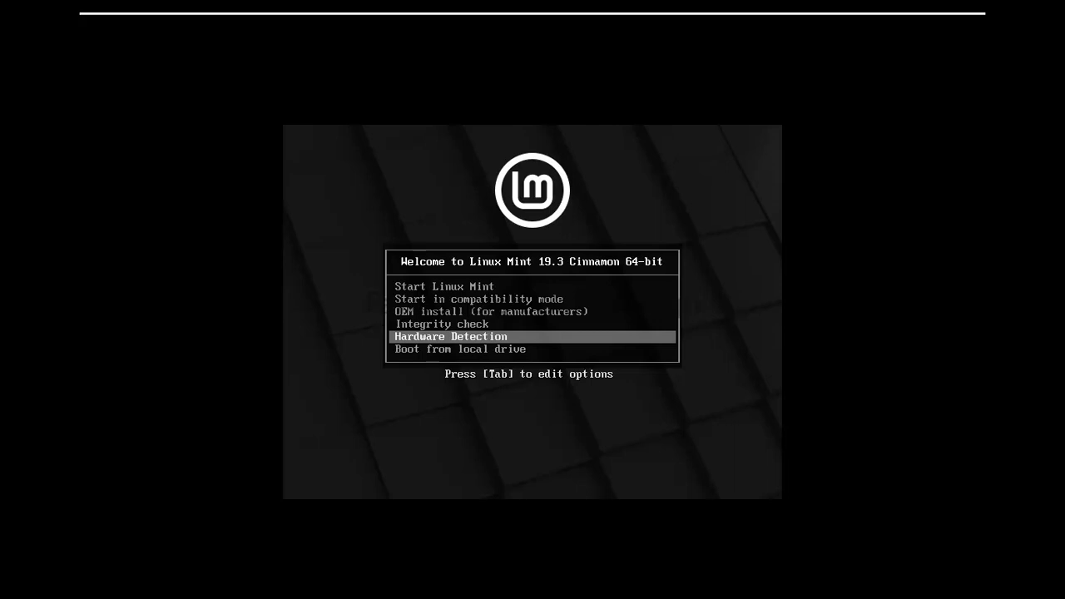
pyautogui.press('Up')
pyautogui.press('Up')
pyautogui.press('Up')
pyautogui.press('Up')
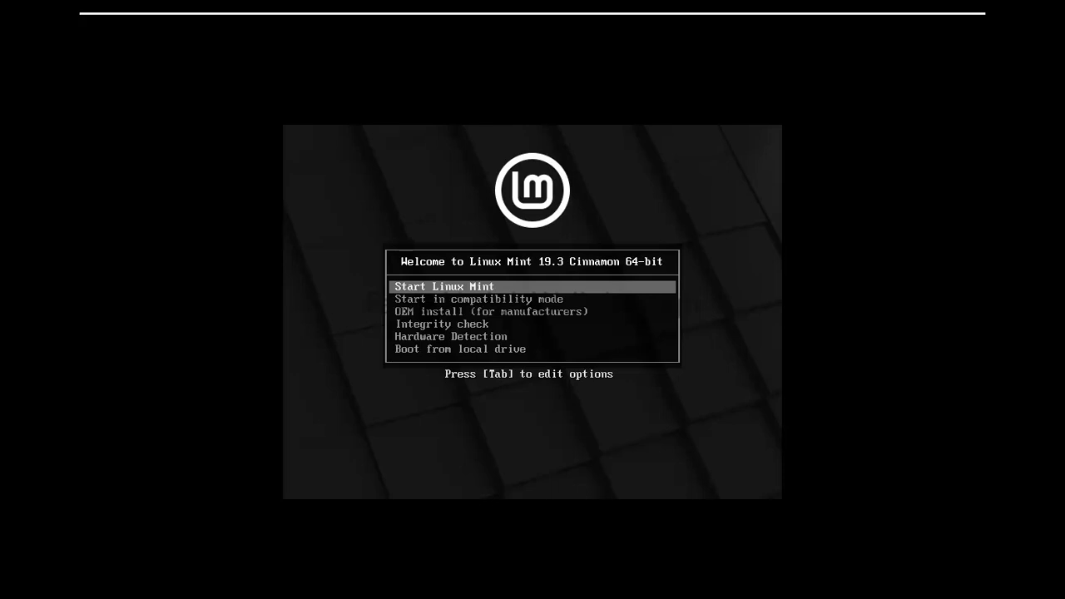
pyautogui.press('Return')
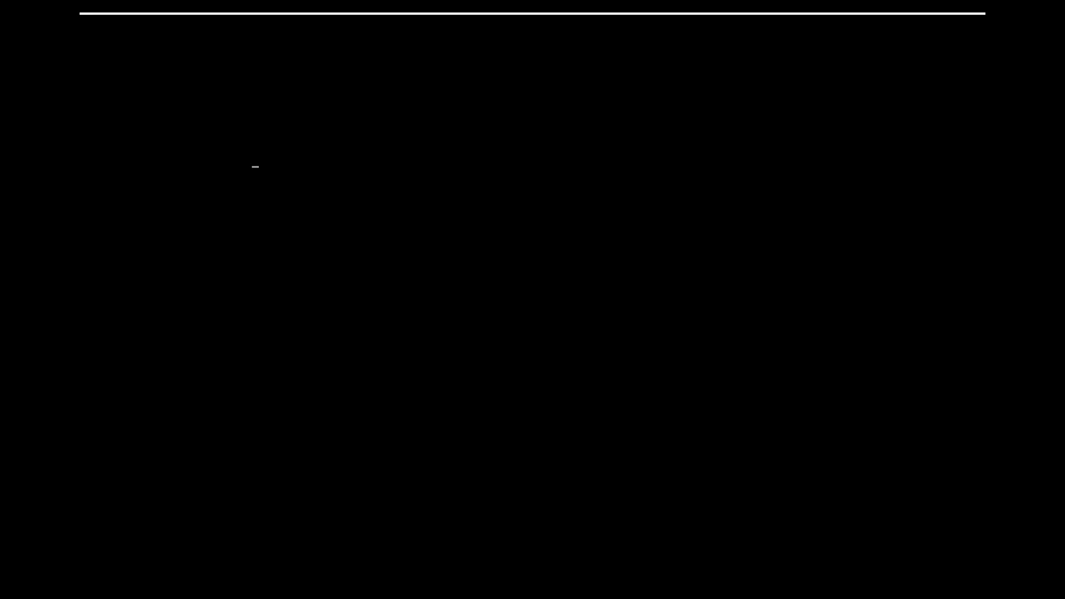
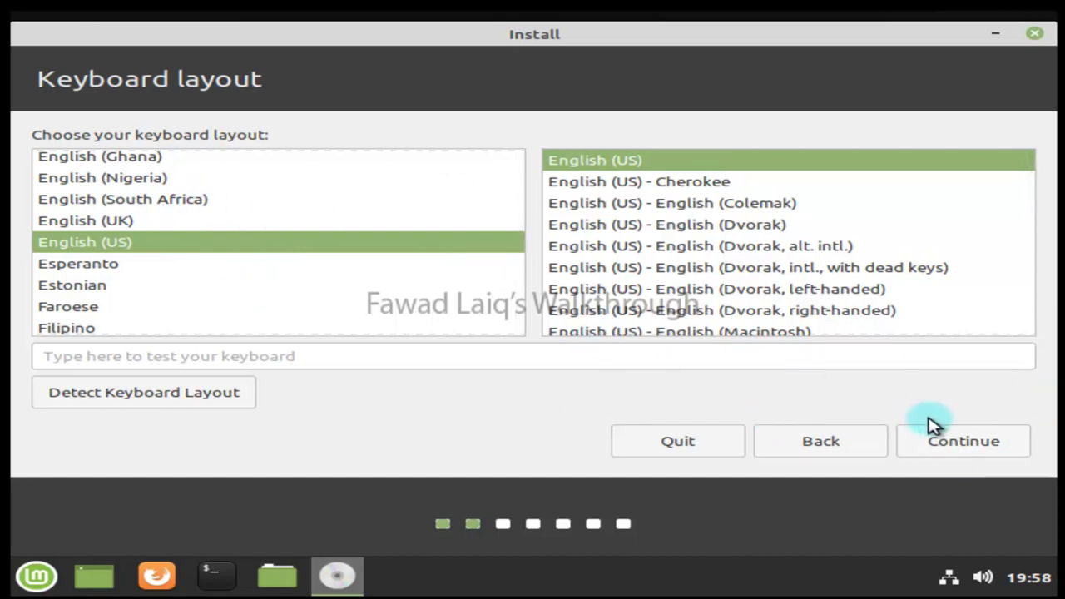
# Keep the English (US) keyboard layout and continue without installing third-party software.
pyautogui.click(984, 443)
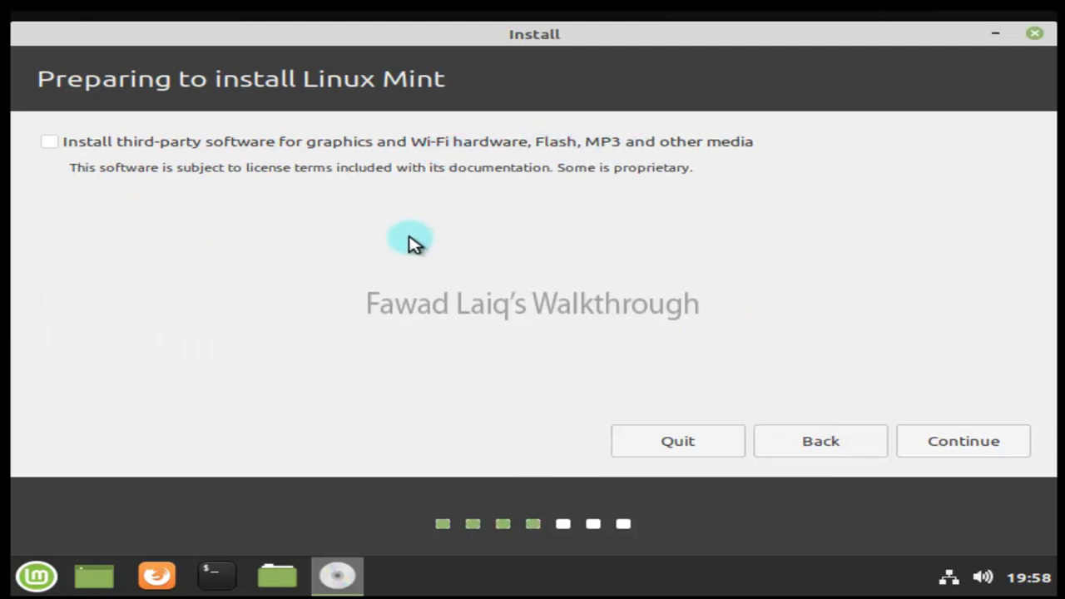
pyautogui.click(986, 447)
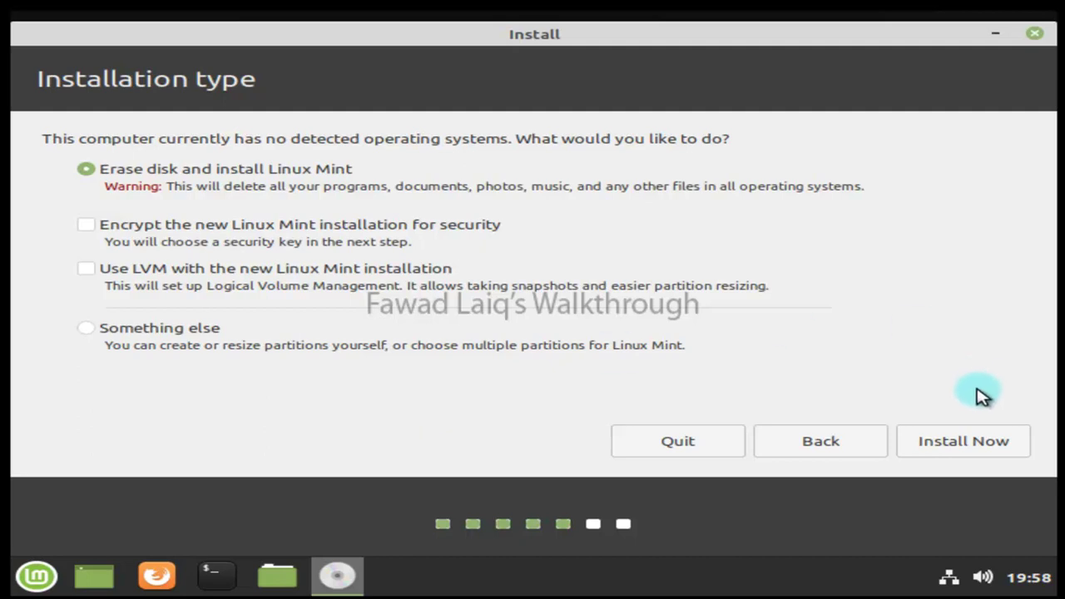
# Confirm erasing the whole disk to install, and set the time zone to Riyadh.
pyautogui.click(954, 444)
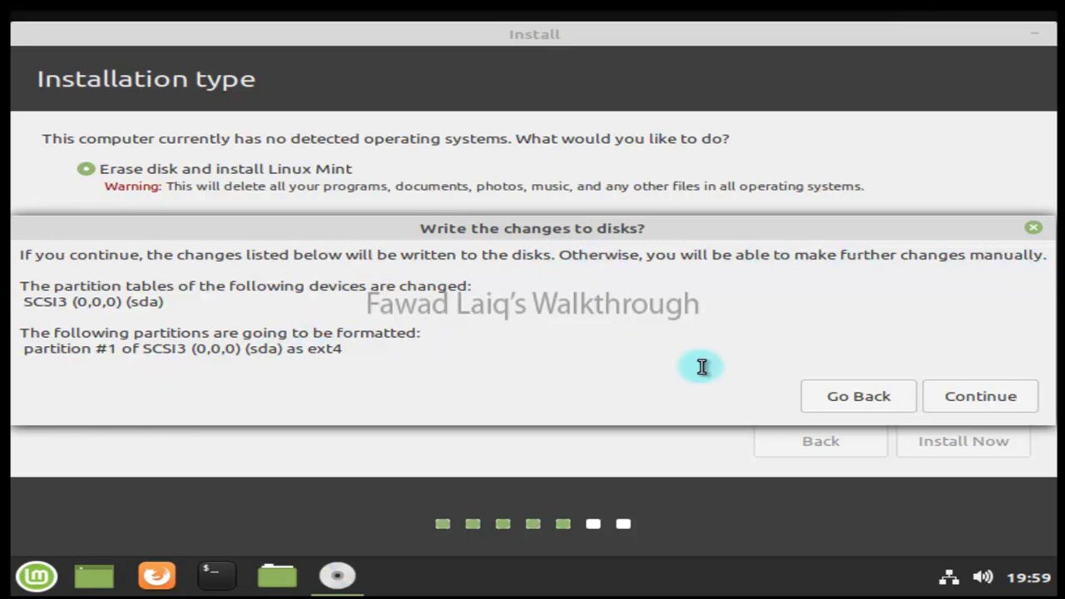
pyautogui.click(982, 397)
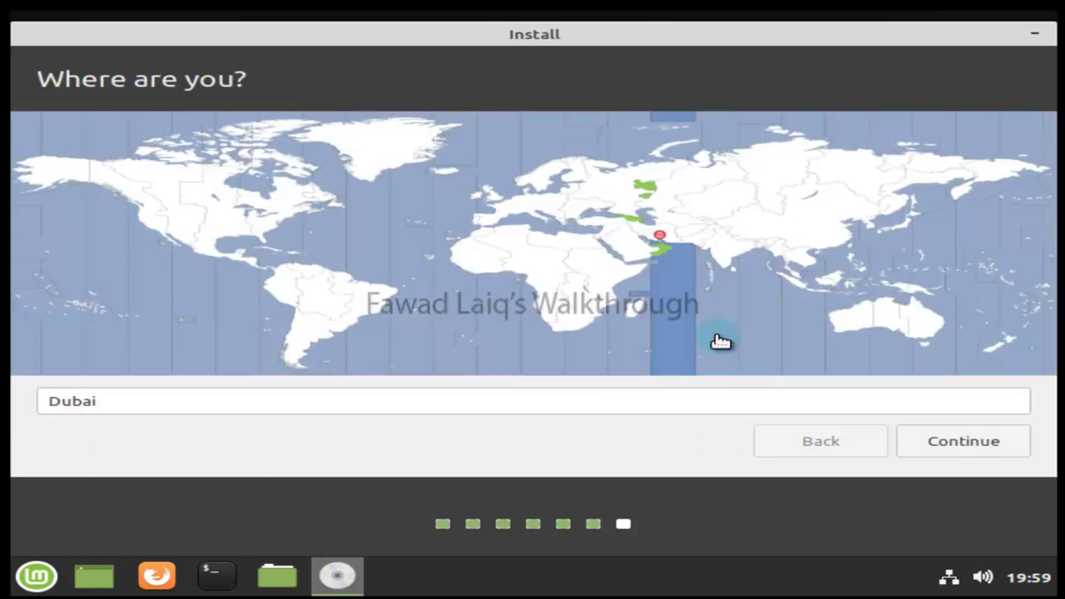
pyautogui.click(263, 395)
pyautogui.click(703, 219)
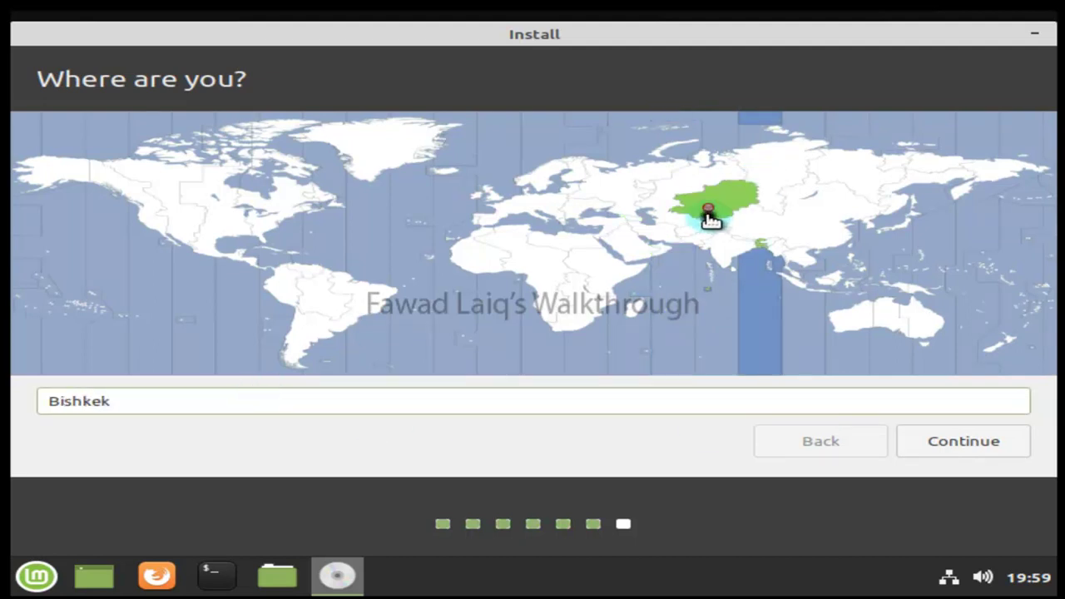
pyautogui.click(666, 236)
pyautogui.click(634, 249)
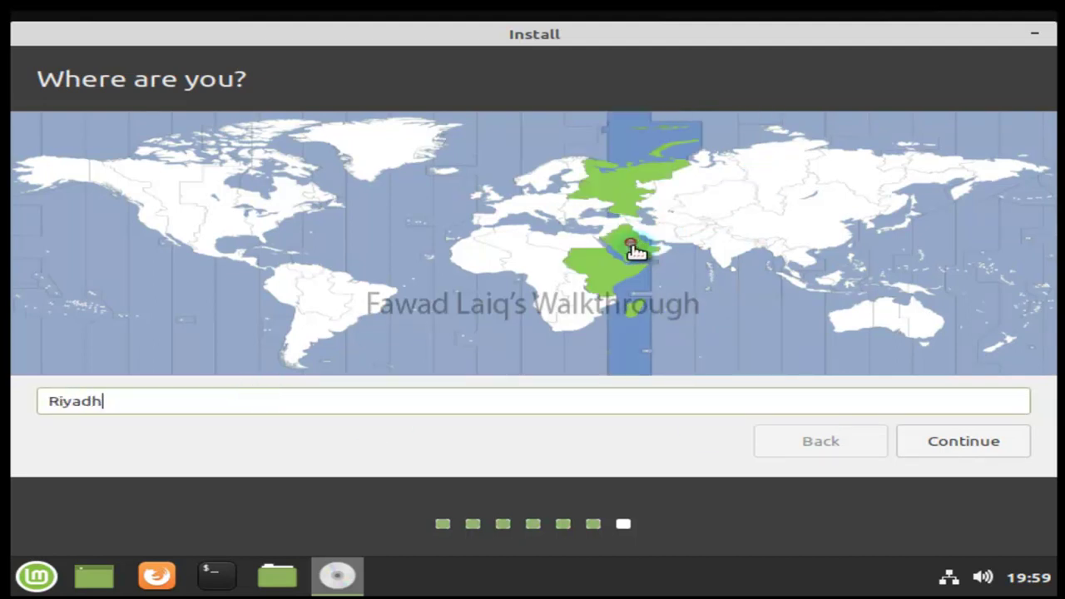
pyautogui.click(963, 442)
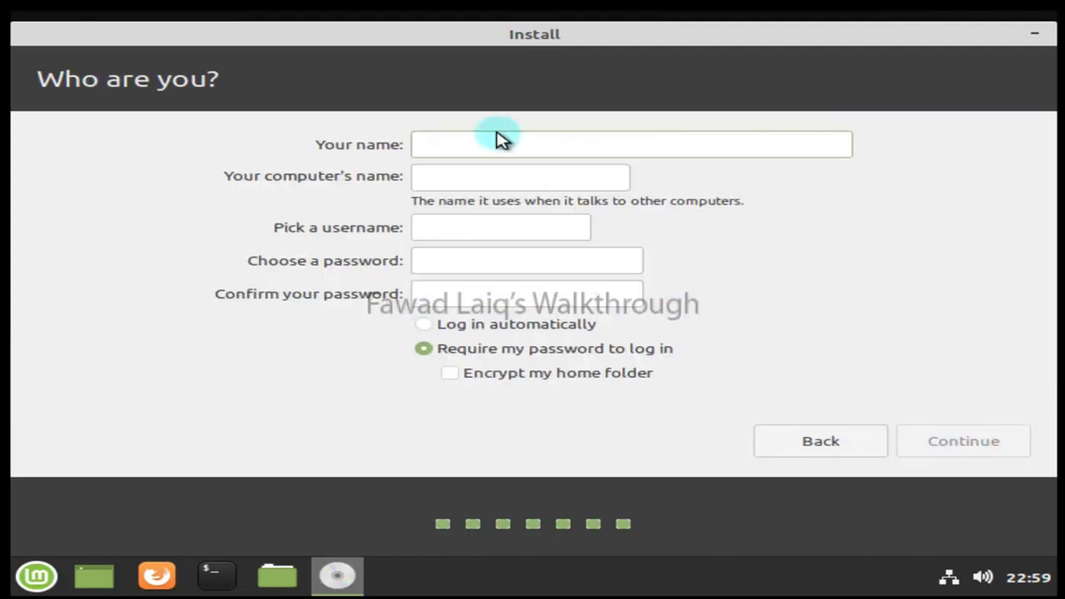
# Enter the user's name and replace the computer name's default suffix so it ends in -cinnamon.
pyautogui.click(496, 146)
pyautogui.write('fawad')
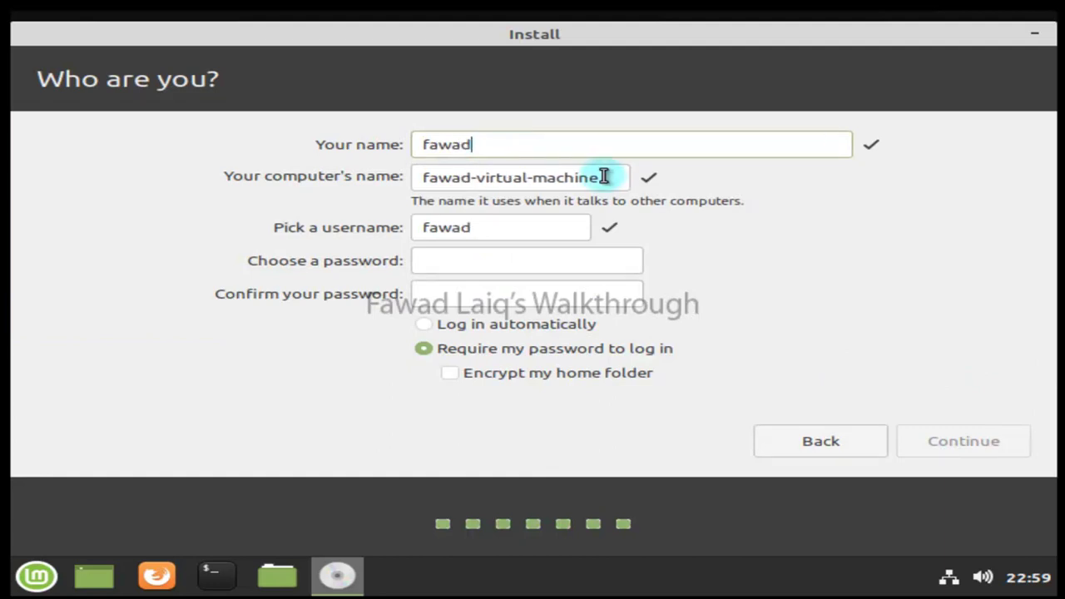
pyautogui.moveTo(606, 176); pyautogui.dragTo(481, 179)
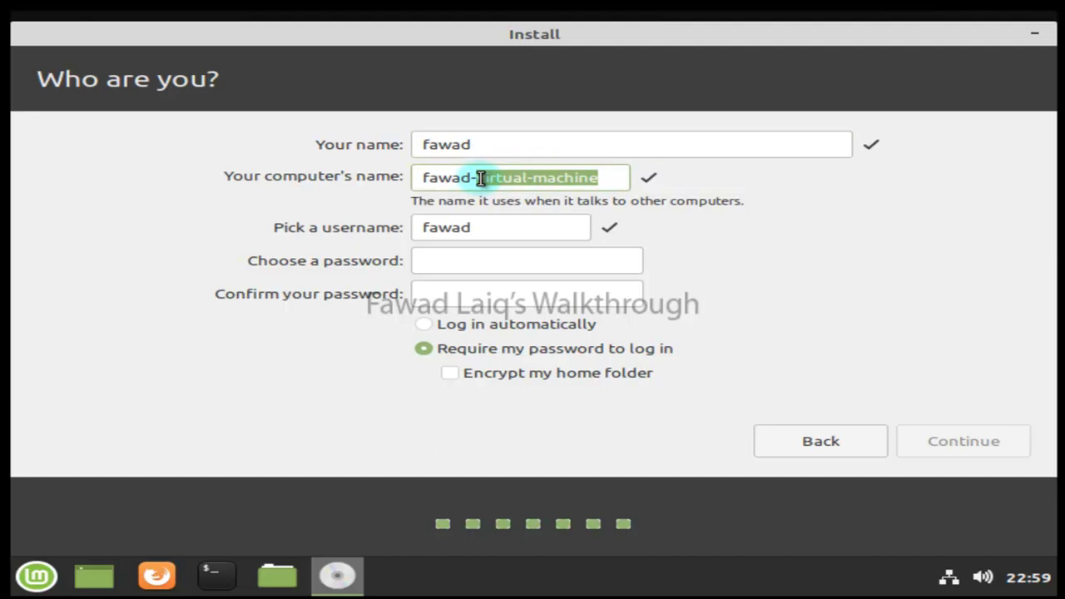
pyautogui.press('BackSpace')
pyautogui.press('BackSpace')
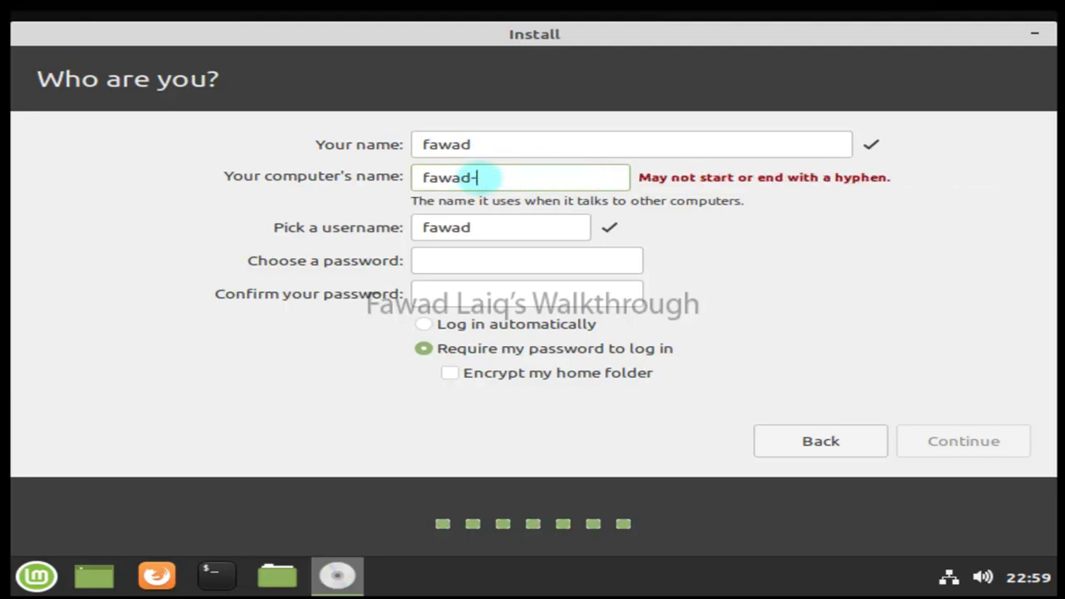
pyautogui.write(',om')
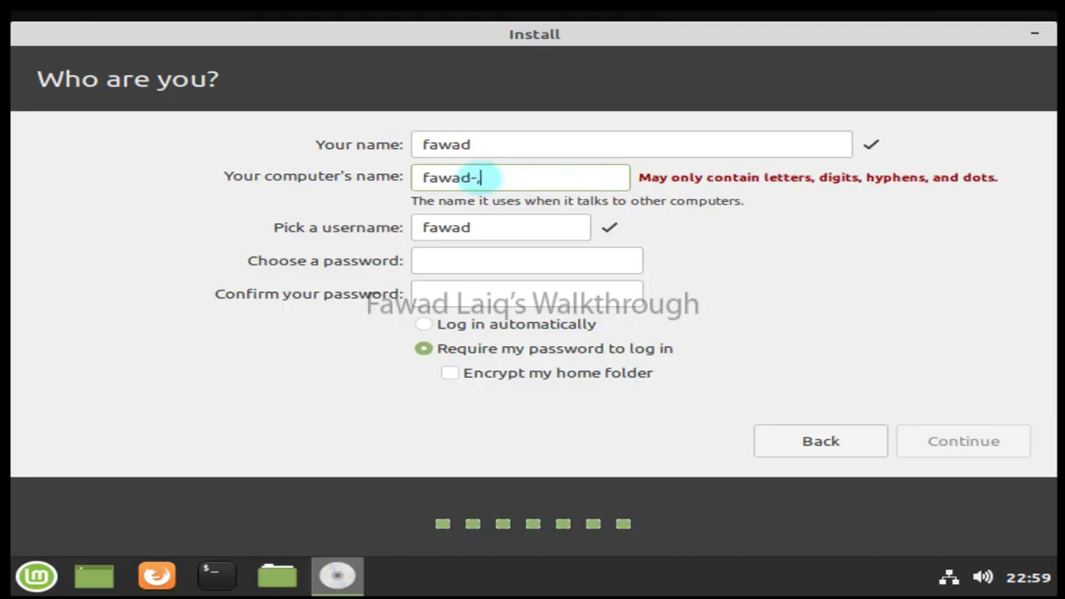
pyautogui.press('BackSpace')
pyautogui.write('mint')
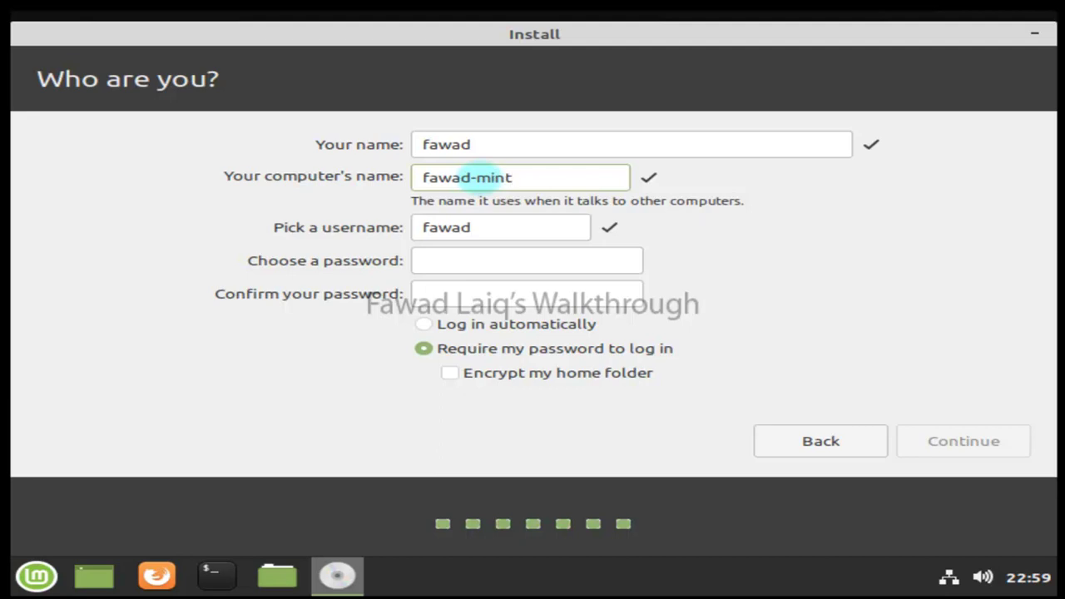
pyautogui.press('BackSpace')
pyautogui.press('BackSpace')
pyautogui.press('BackSpace')
pyautogui.press('BackSpace')
pyautogui.write('cinnamon')
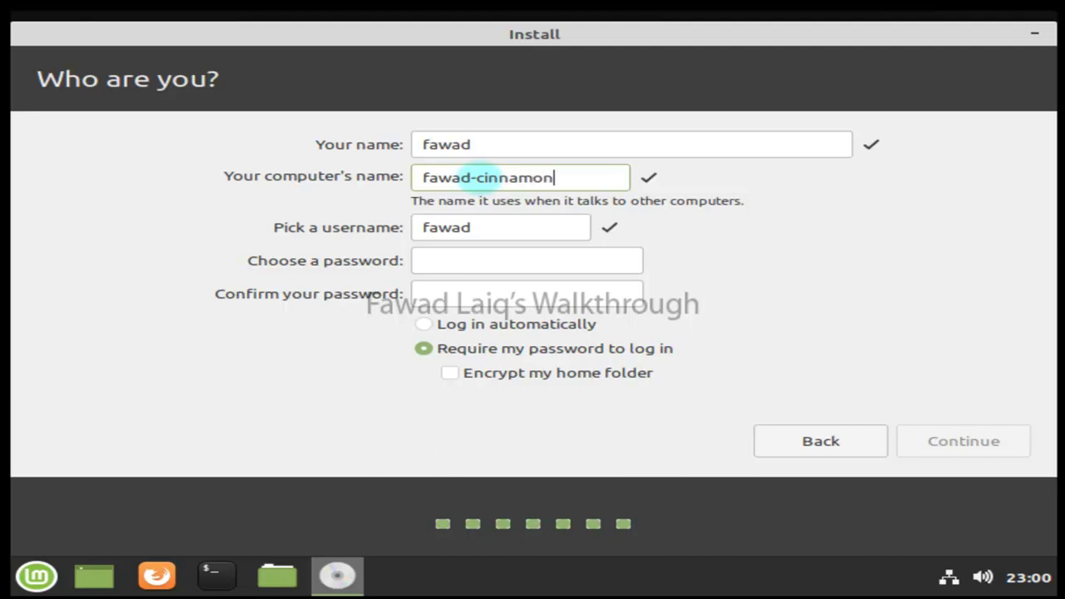
# Enter and confirm the account password, then start the installation.
pyautogui.click(476, 262)
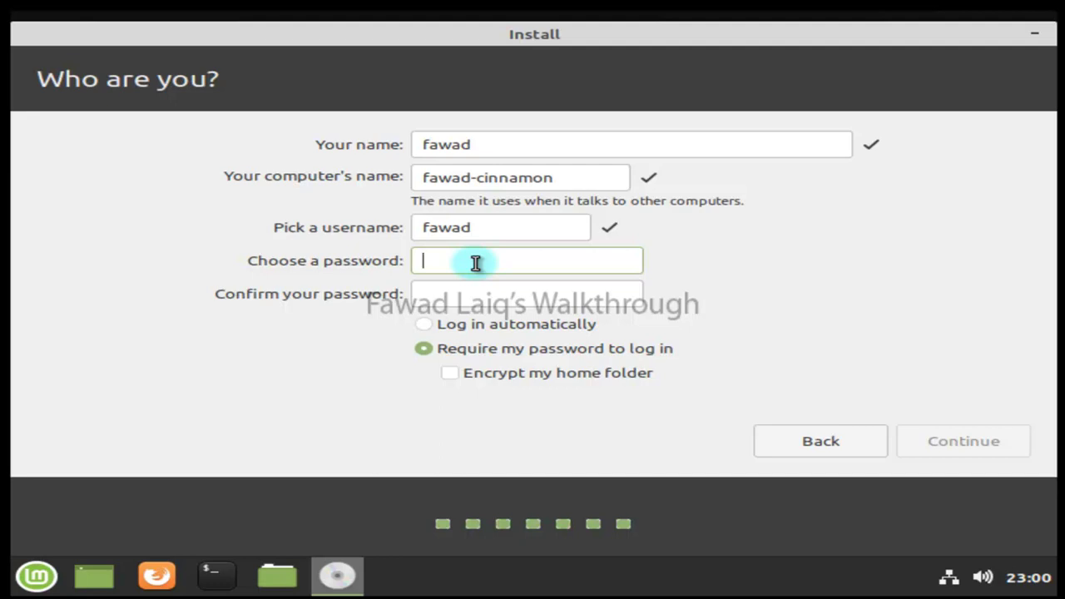
pyautogui.press('Tab')
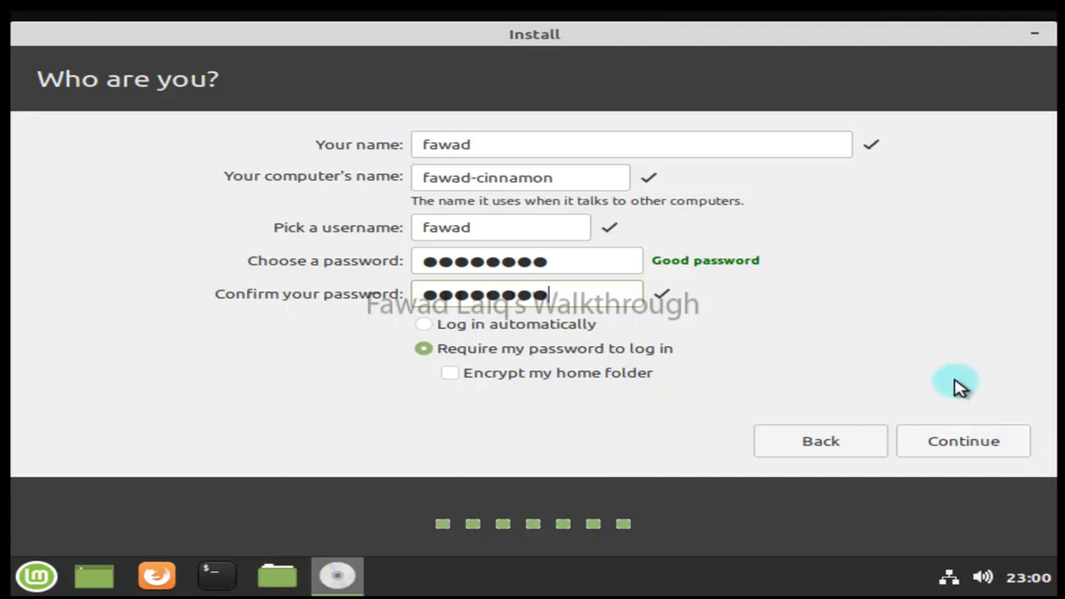
pyautogui.click(984, 448)
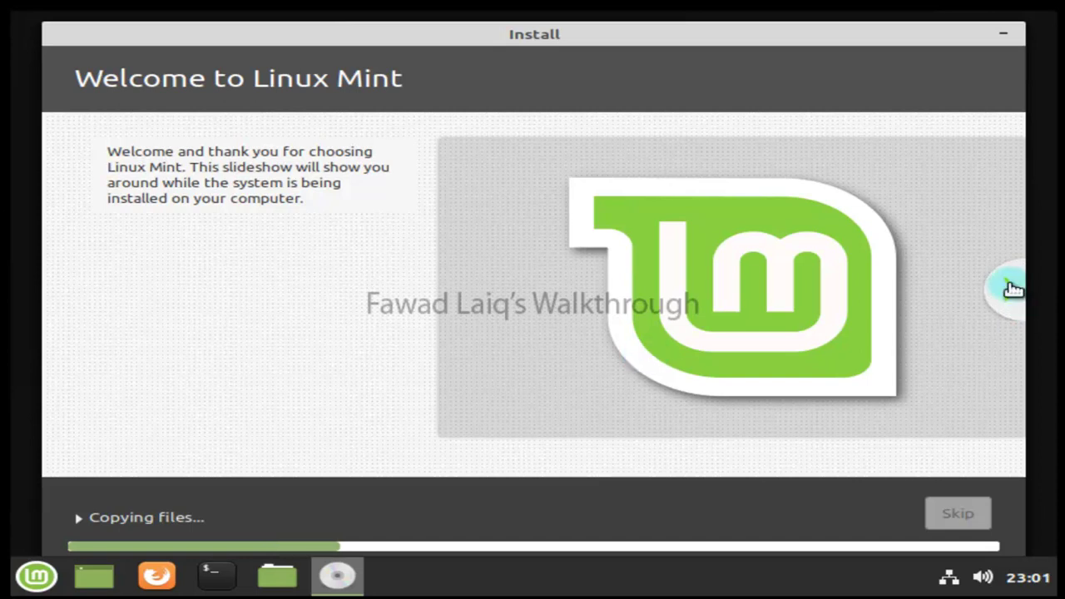
# Page through the installer slideshow from Browse the web to Find help while files copy.
pyautogui.click(1010, 290)
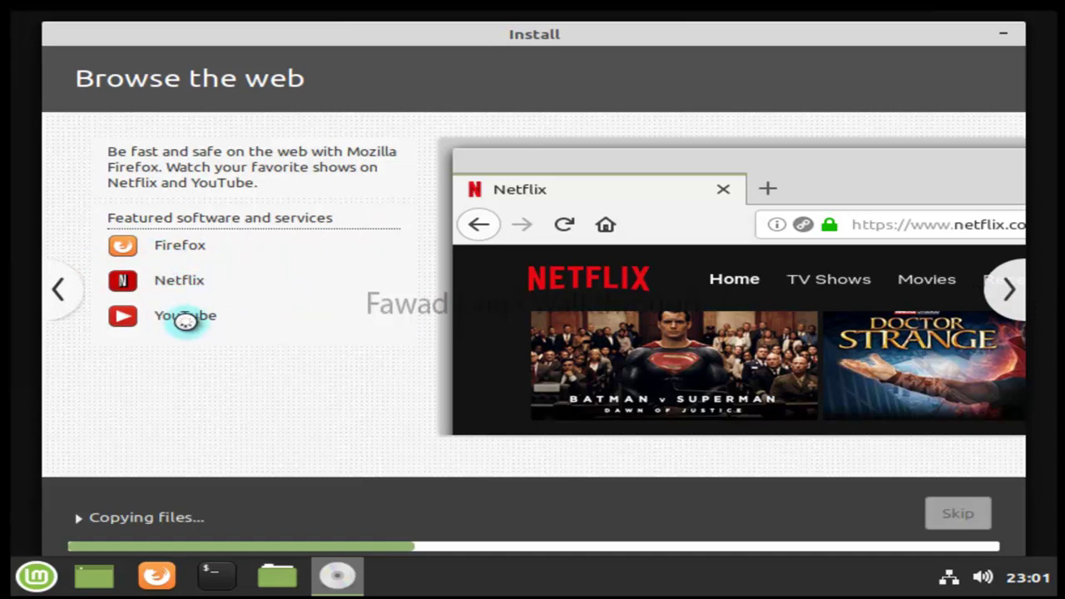
pyautogui.click(1027, 309)
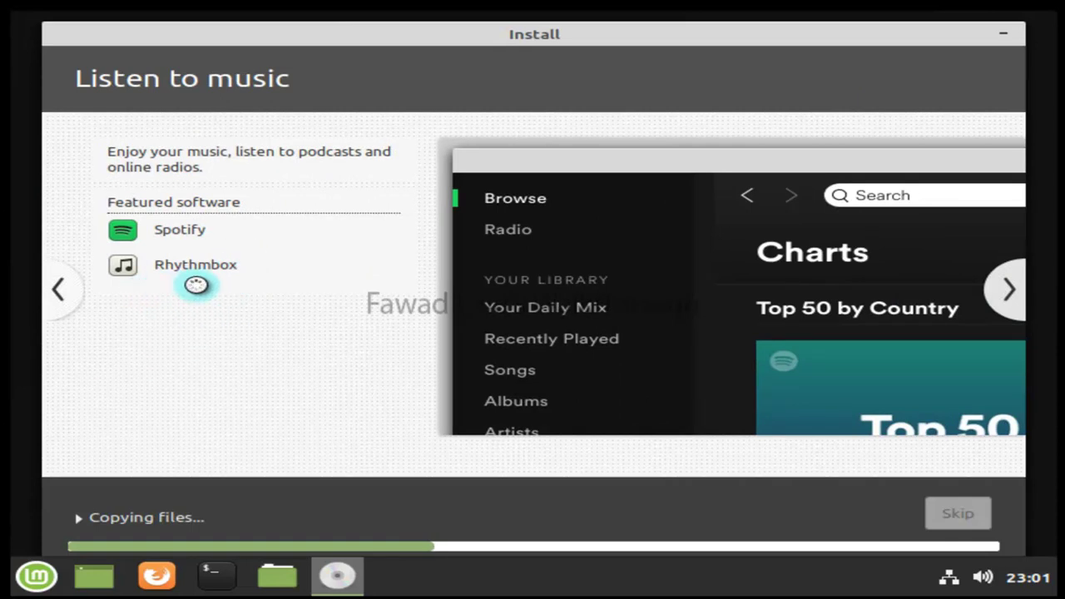
pyautogui.click(1010, 291)
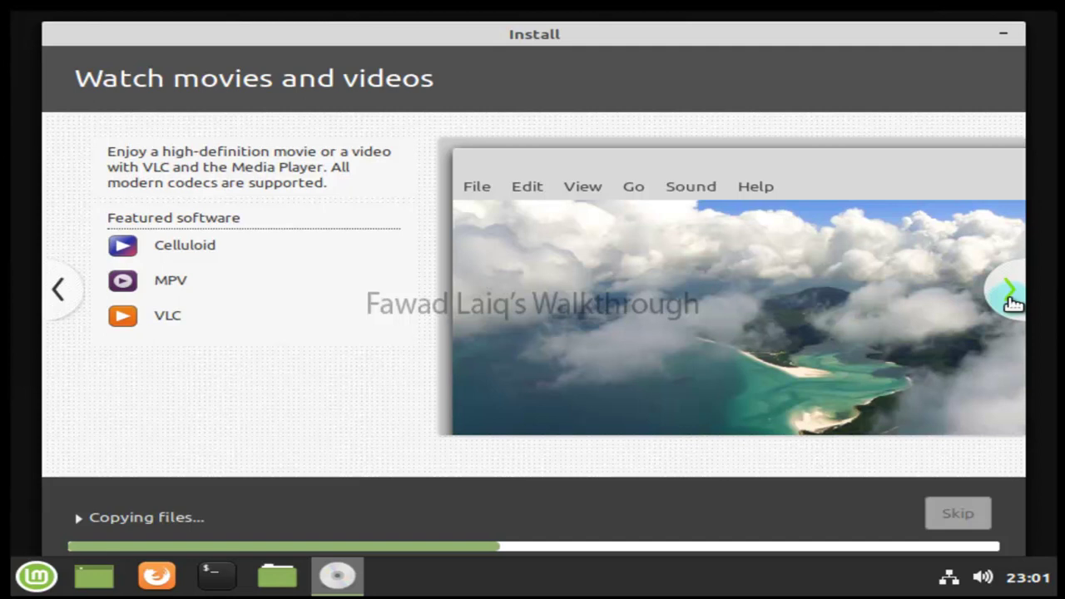
pyautogui.click(1011, 298)
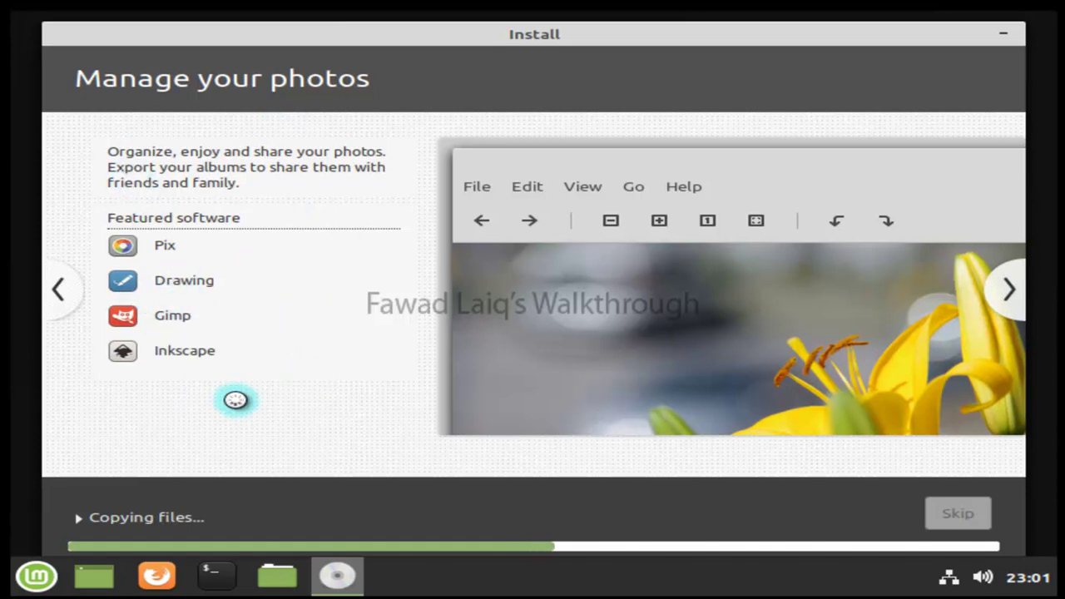
pyautogui.click(1010, 293)
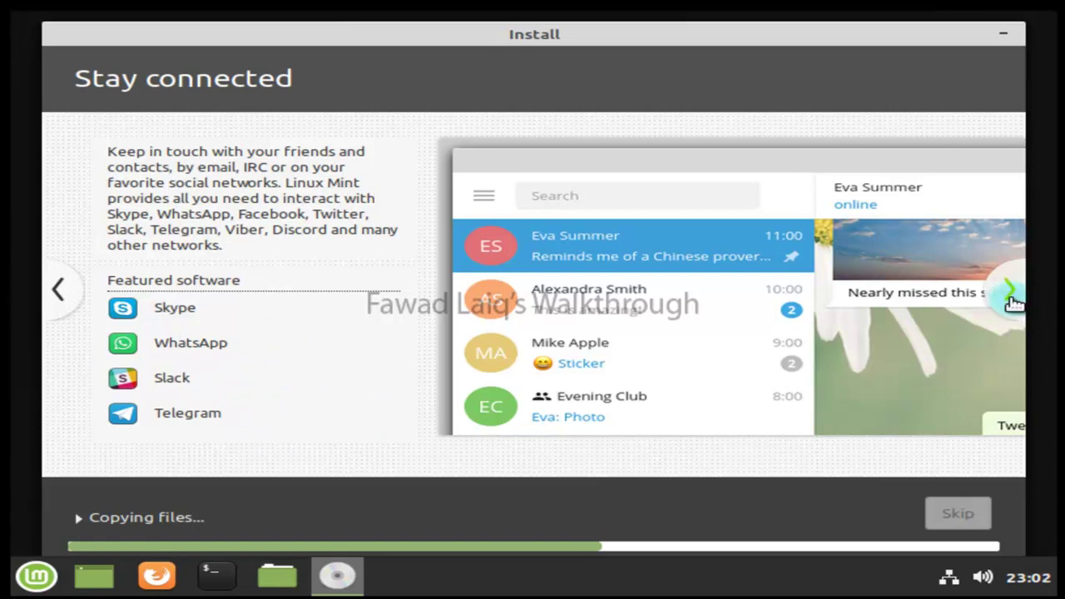
pyautogui.click(1009, 293)
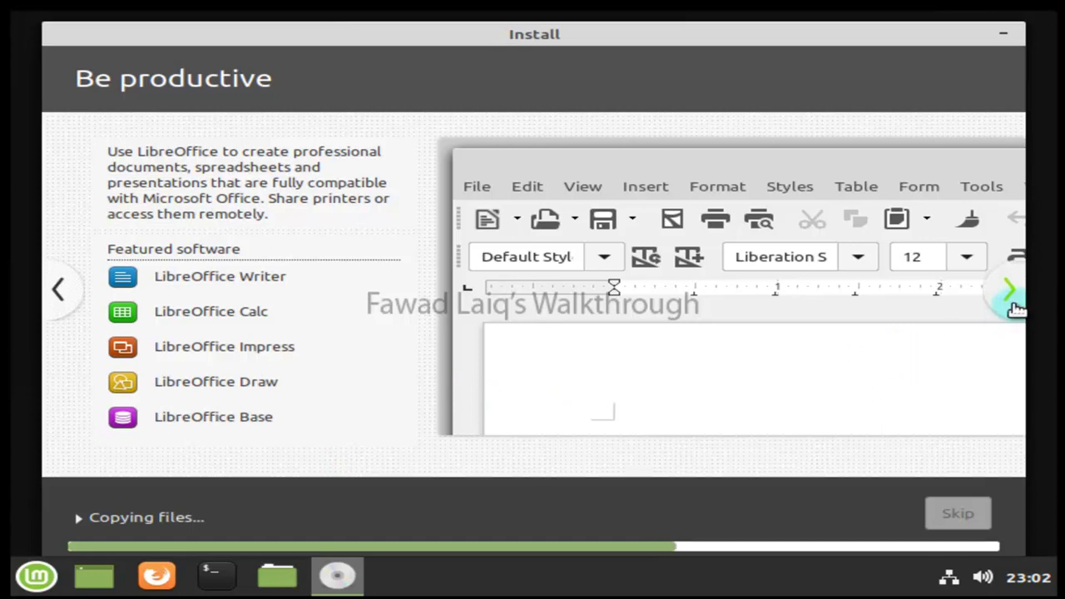
pyautogui.click(1010, 292)
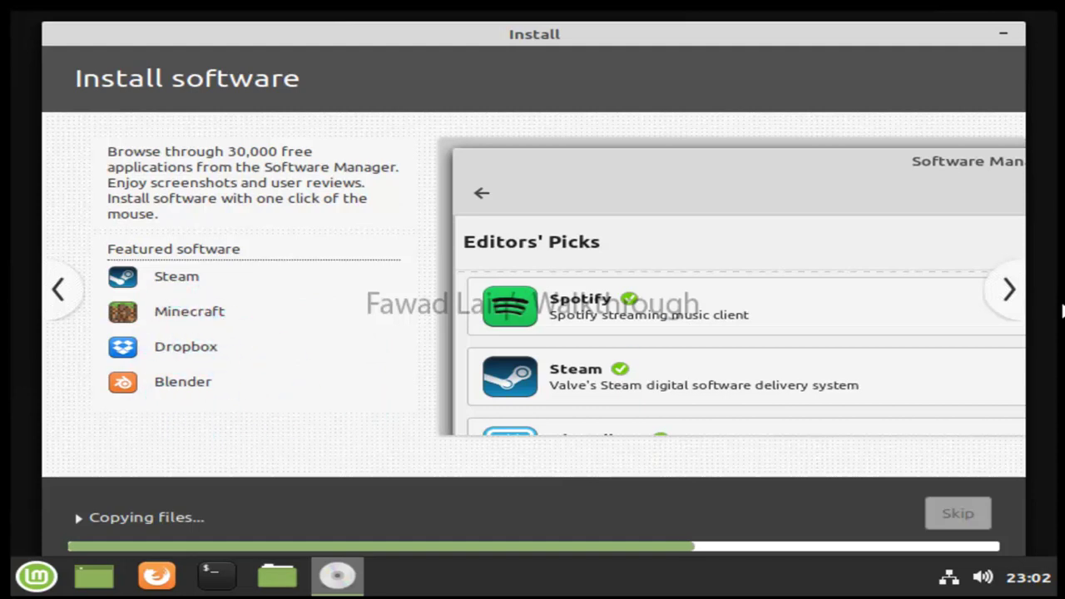
pyautogui.click(1008, 295)
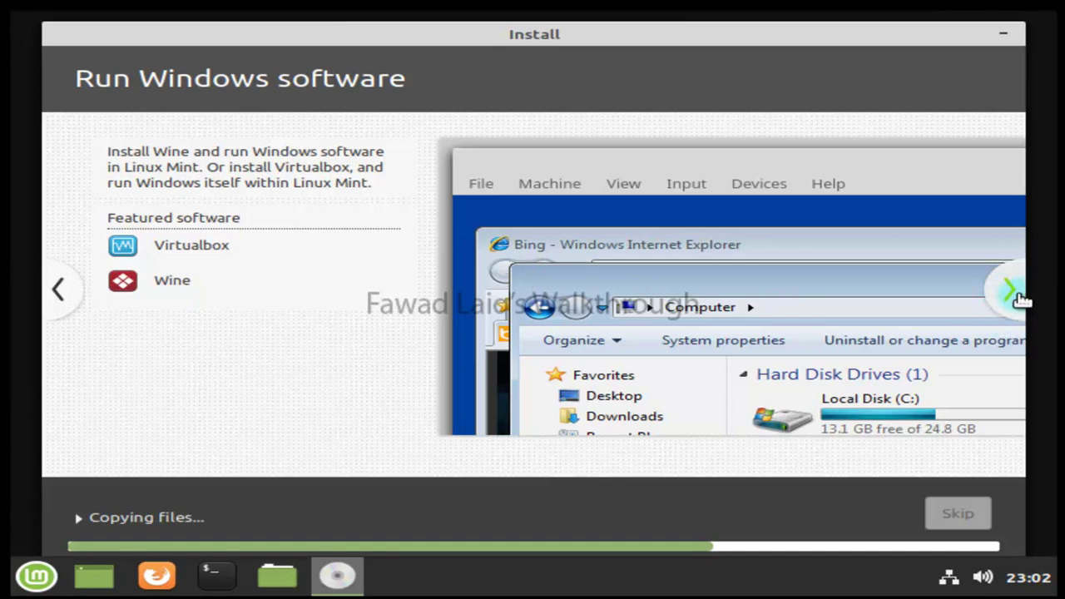
pyautogui.click(1021, 300)
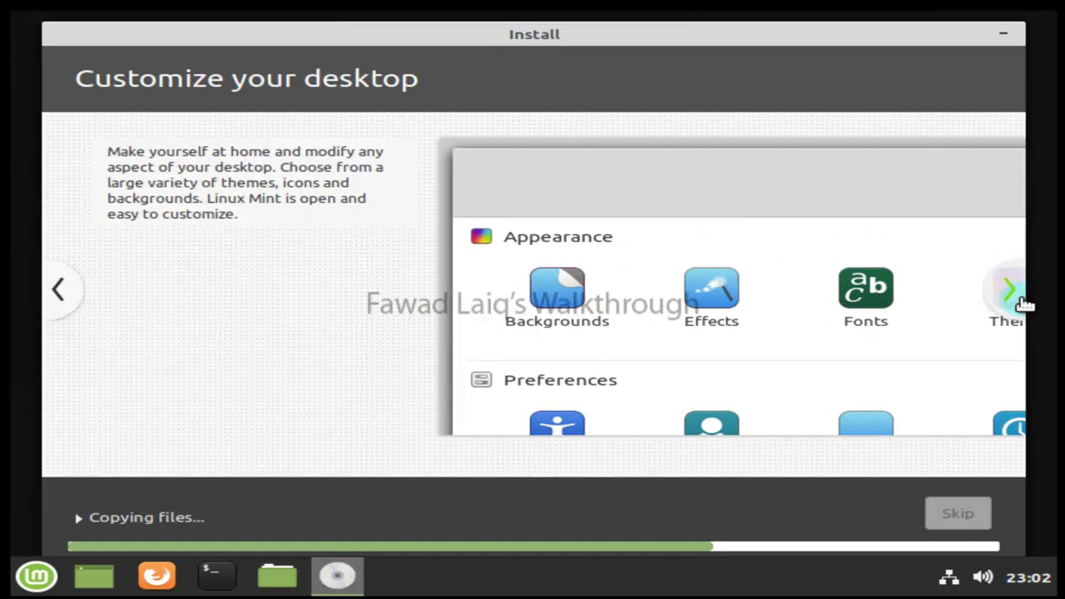
pyautogui.click(1014, 302)
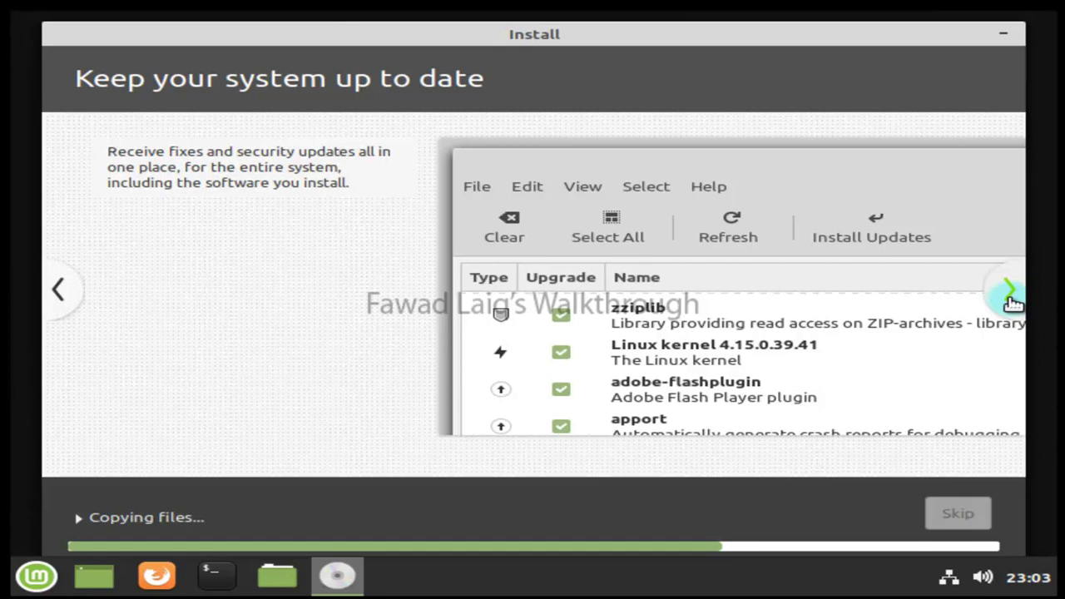
pyautogui.click(1009, 293)
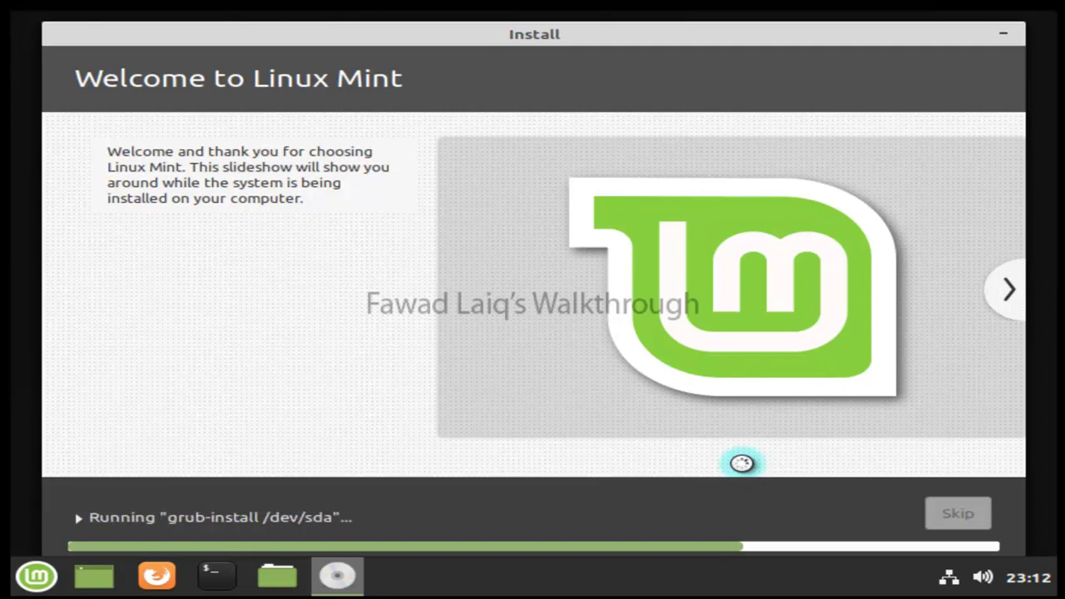
# Open the Mint menu and browse categories such as All Applications, Graphics, Internet and Office.
pyautogui.click(38, 582)
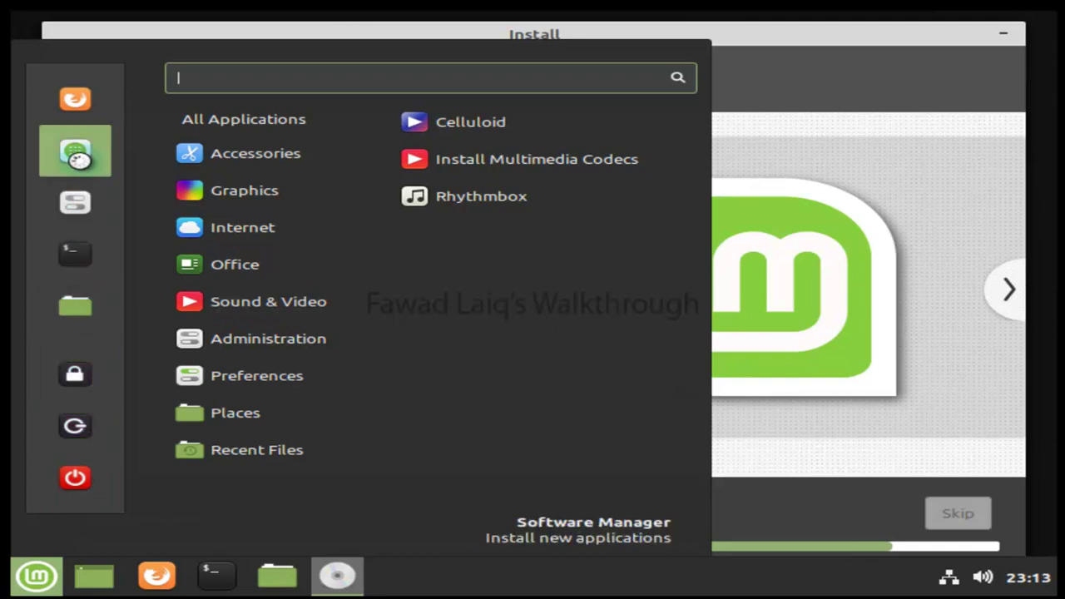
pyautogui.moveTo(175, 278)
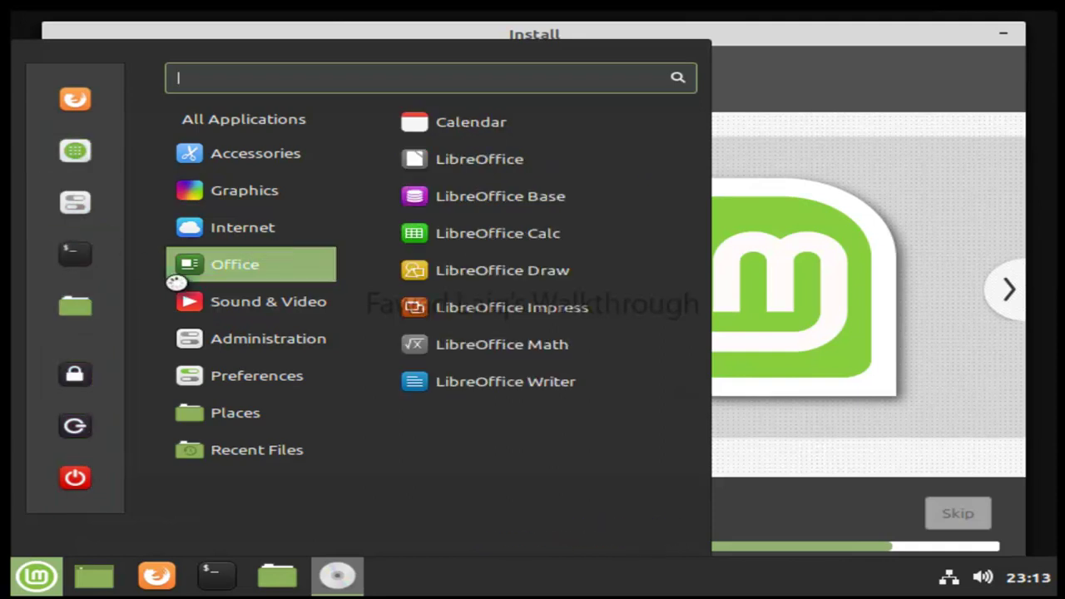
pyautogui.moveTo(233, 119)
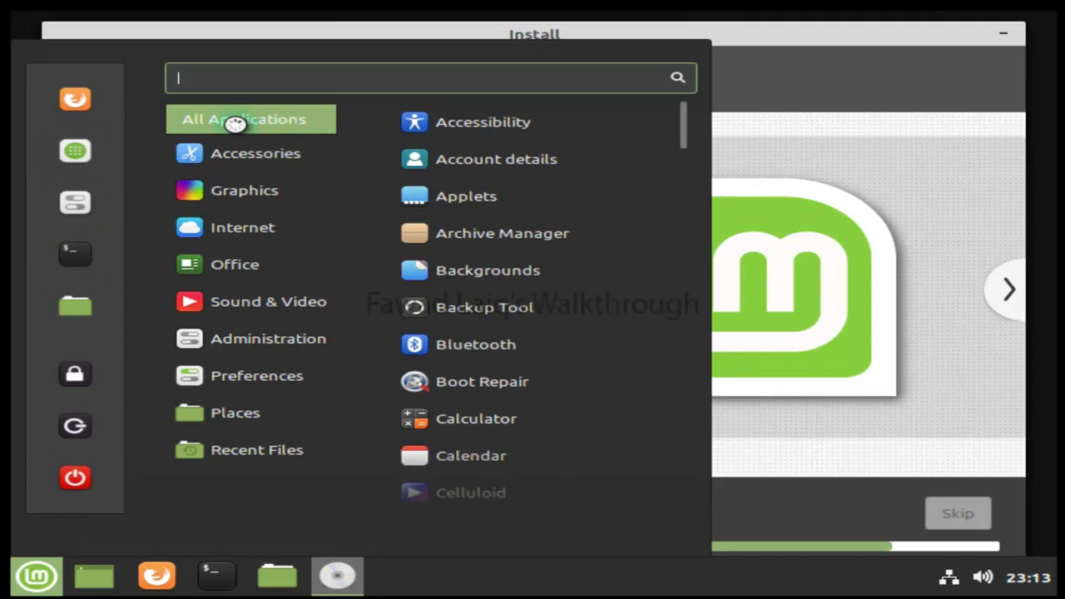
pyautogui.moveTo(252, 206)
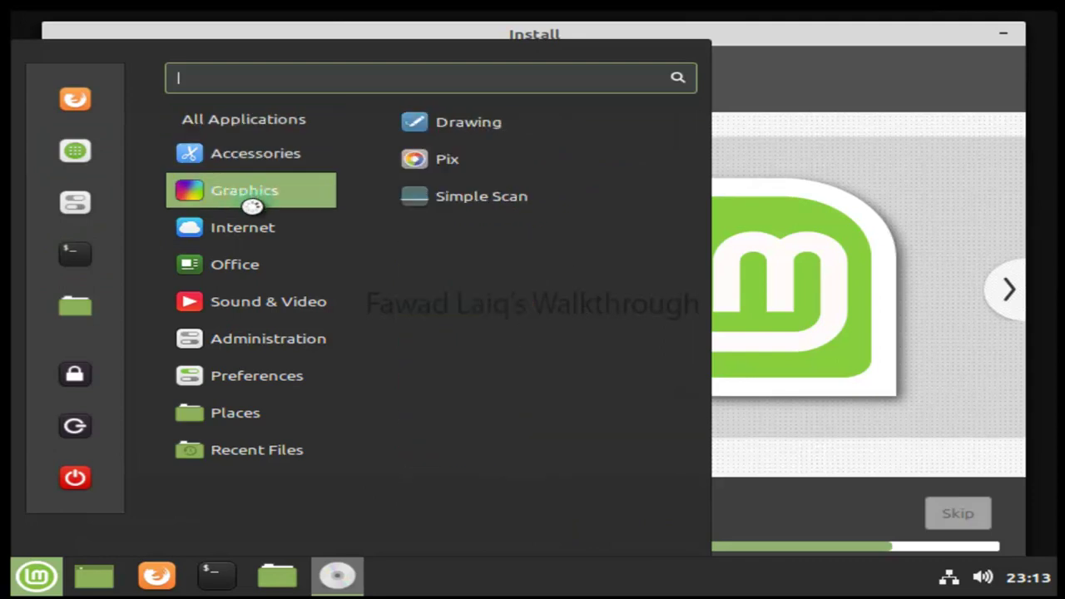
pyautogui.moveTo(252, 233)
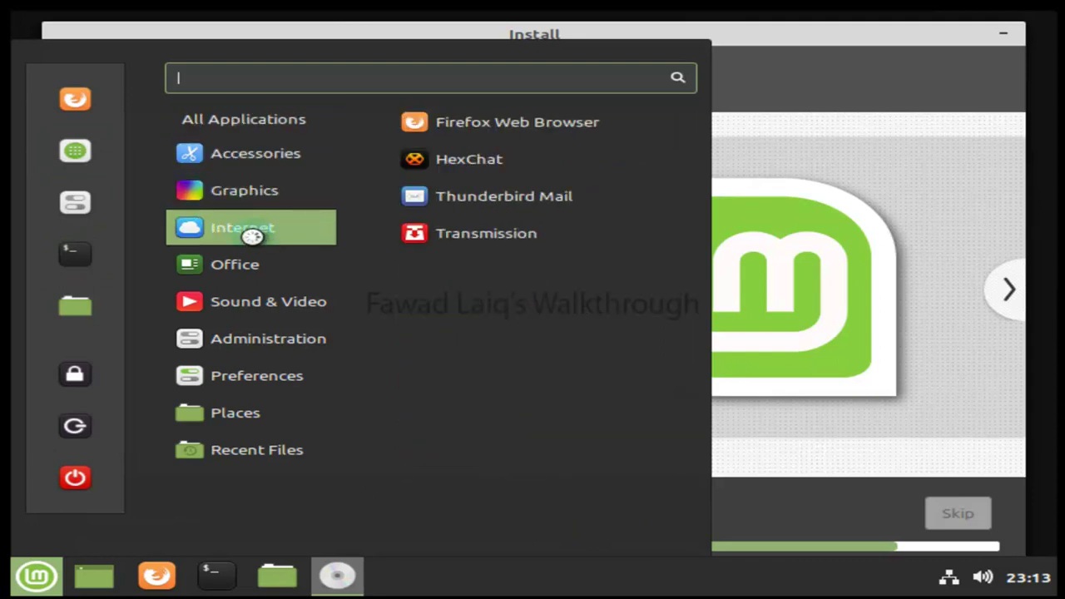
pyautogui.moveTo(250, 263)
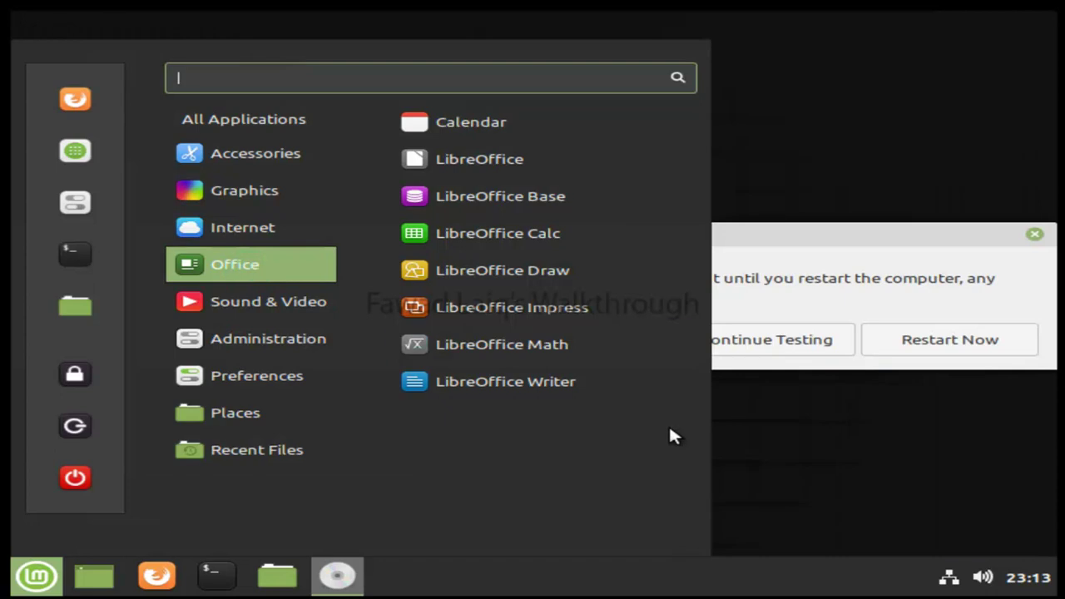
# Close the application menu and restart the newly installed system.
pyautogui.click(882, 446)
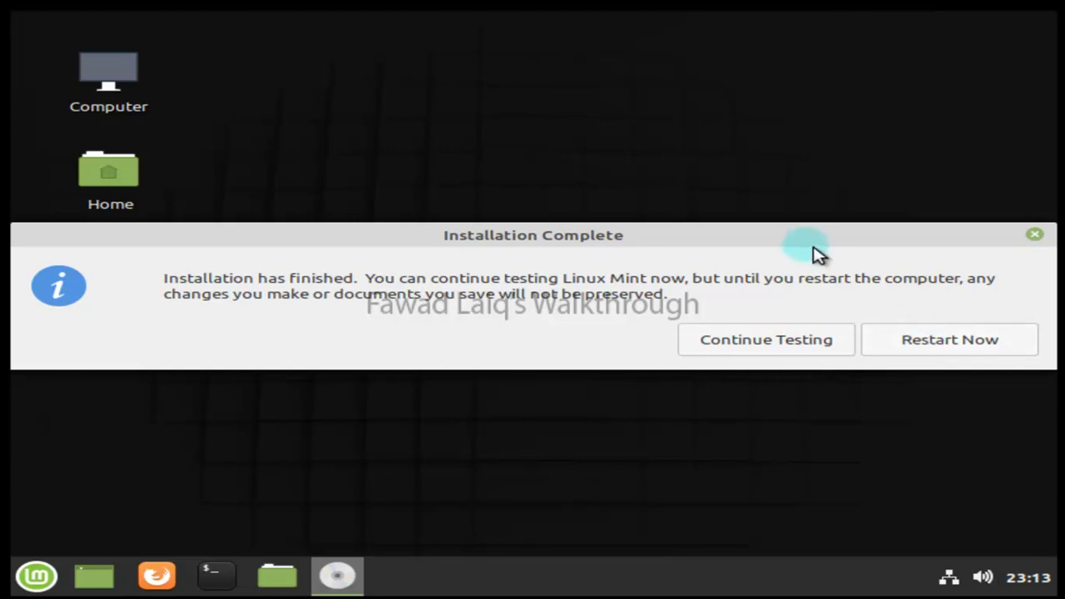
pyautogui.click(983, 343)
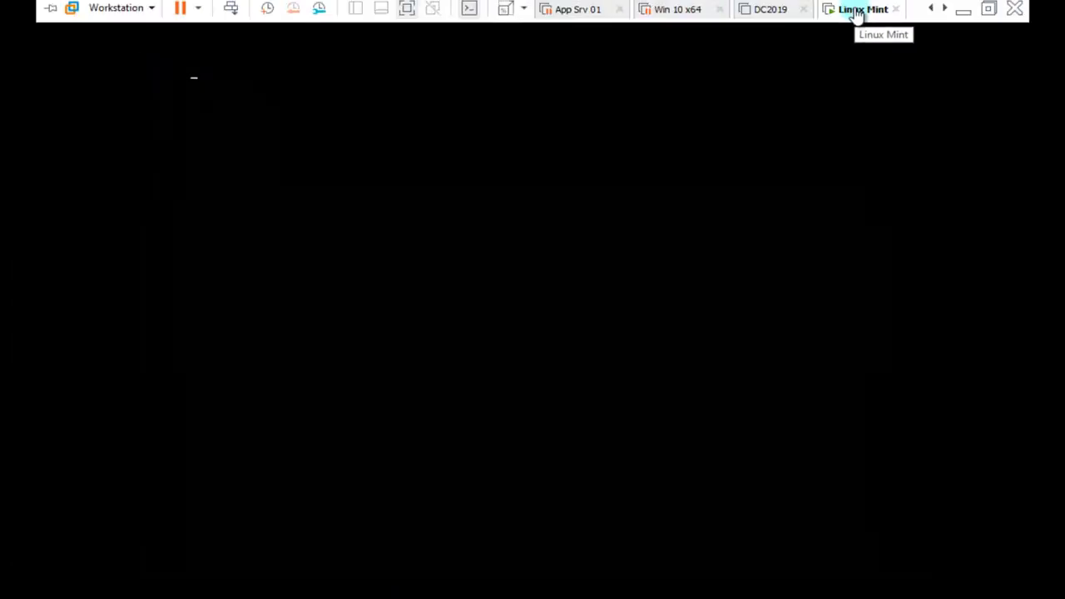
# Disconnect the virtual CD/DVD (IDE) drive and reboot the VM from its installed disk.
pyautogui.rightClick(830, 24)
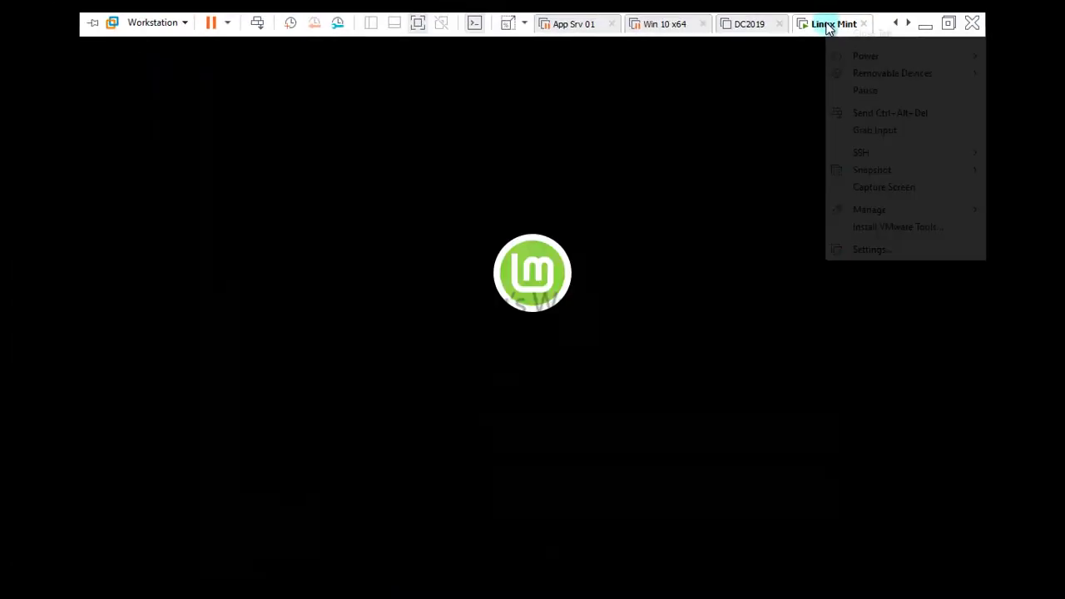
pyautogui.moveTo(903, 72)
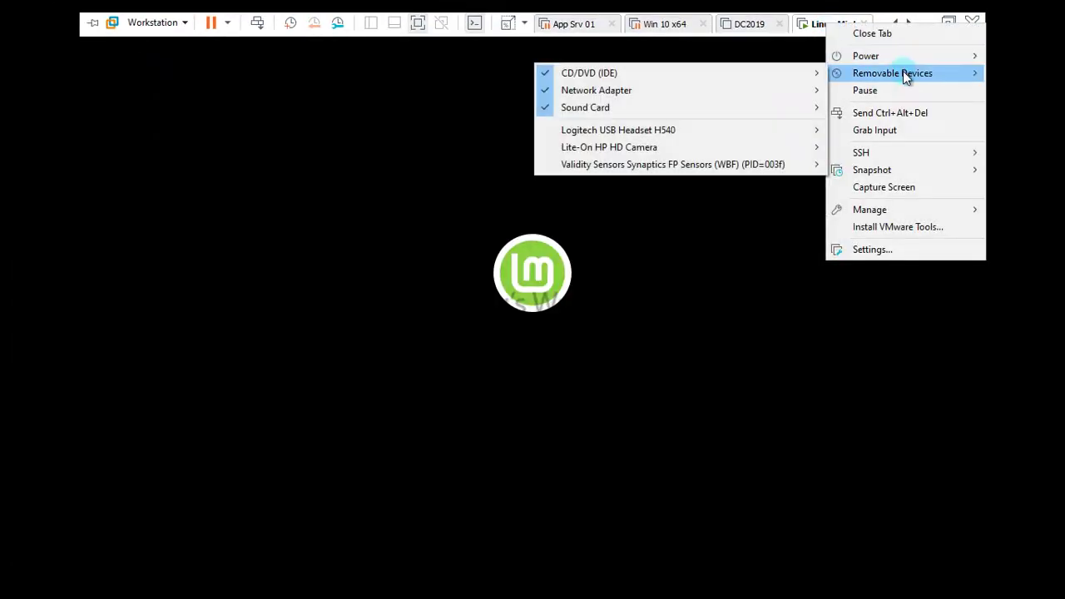
pyautogui.moveTo(741, 76)
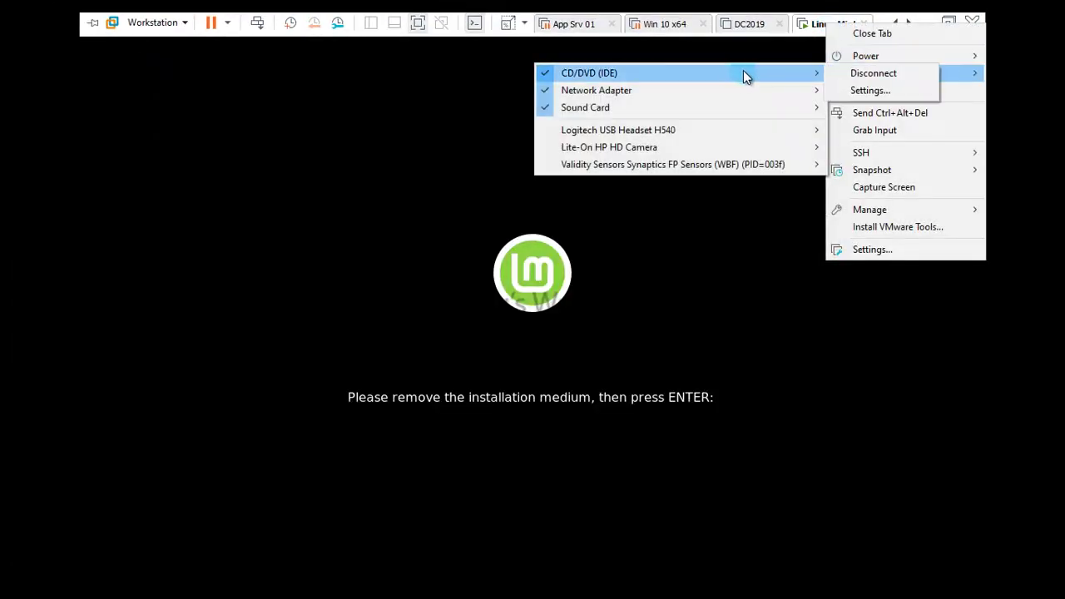
pyautogui.click(858, 73)
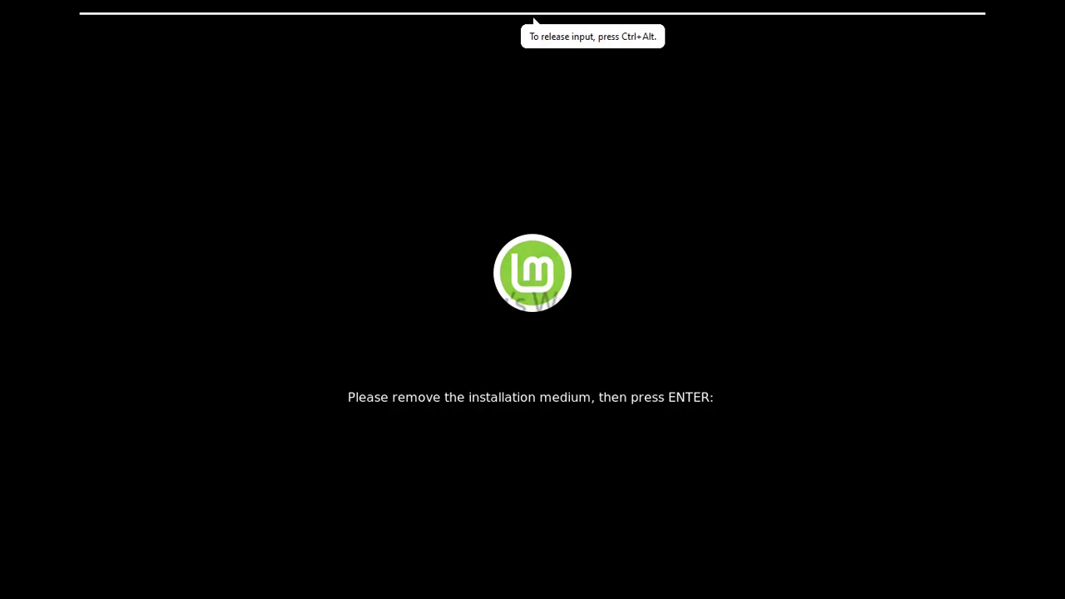
pyautogui.press('Return')
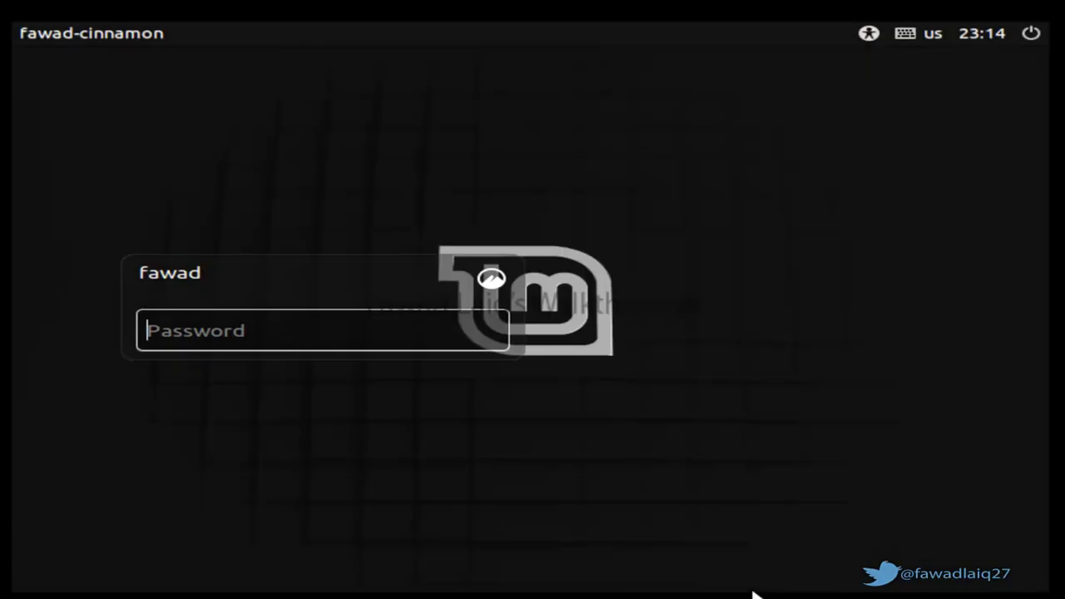
# Log in to Linux Mint with the account password.
pyautogui.write('•••')
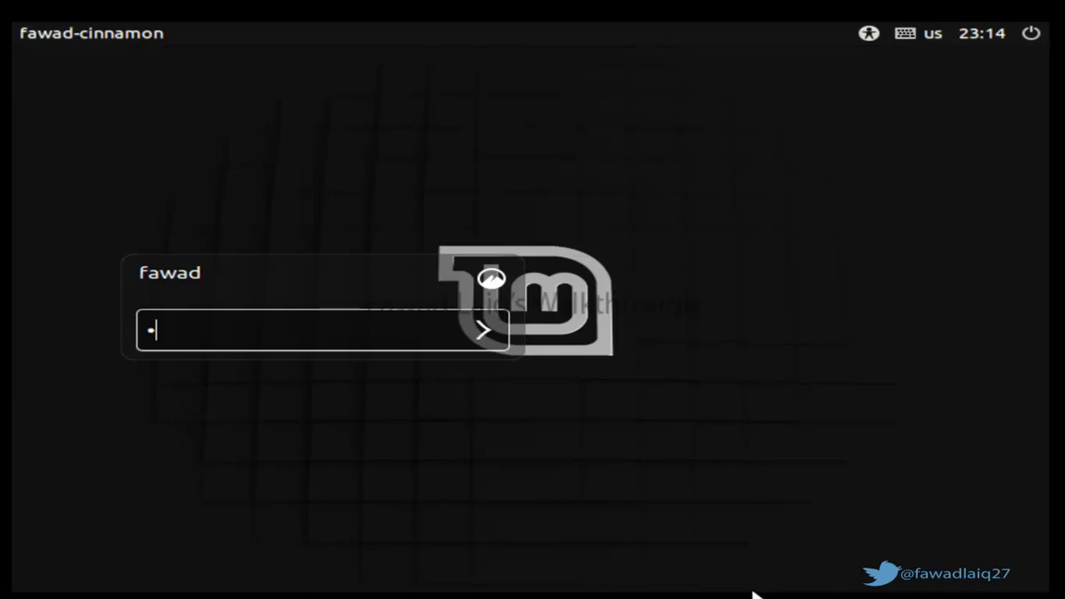
pyautogui.write('••••')
pyautogui.press('Return')
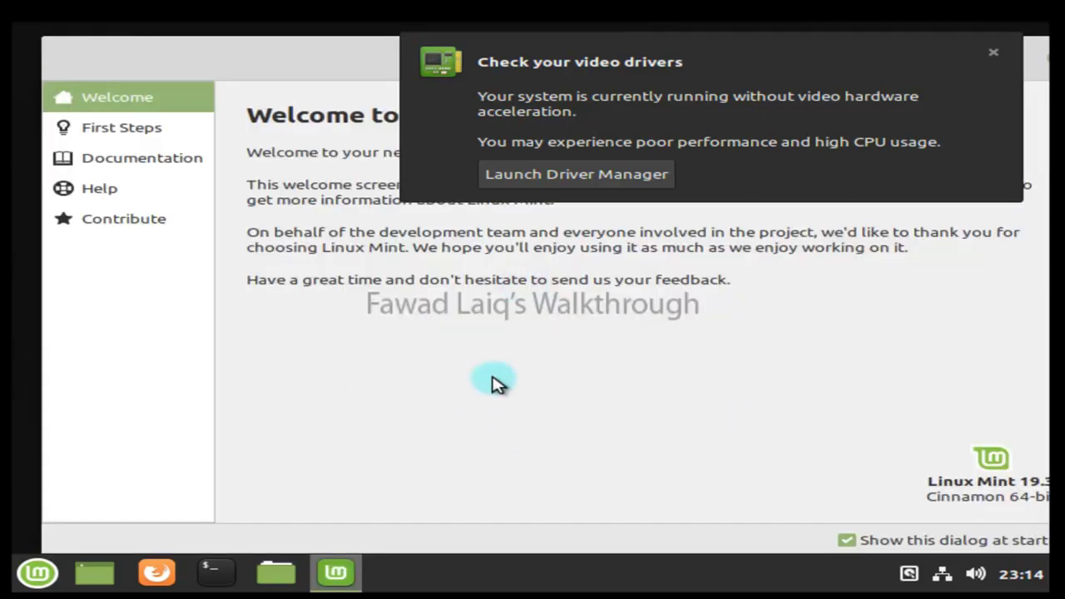
# Dismiss the 'Check your video drivers' notification.
pyautogui.click(992, 53)
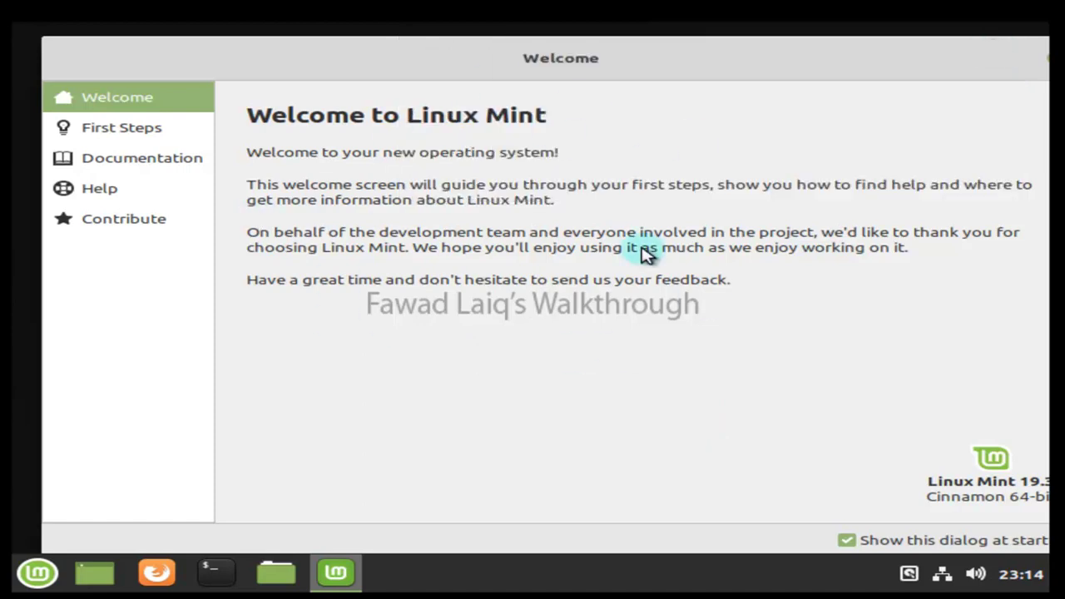